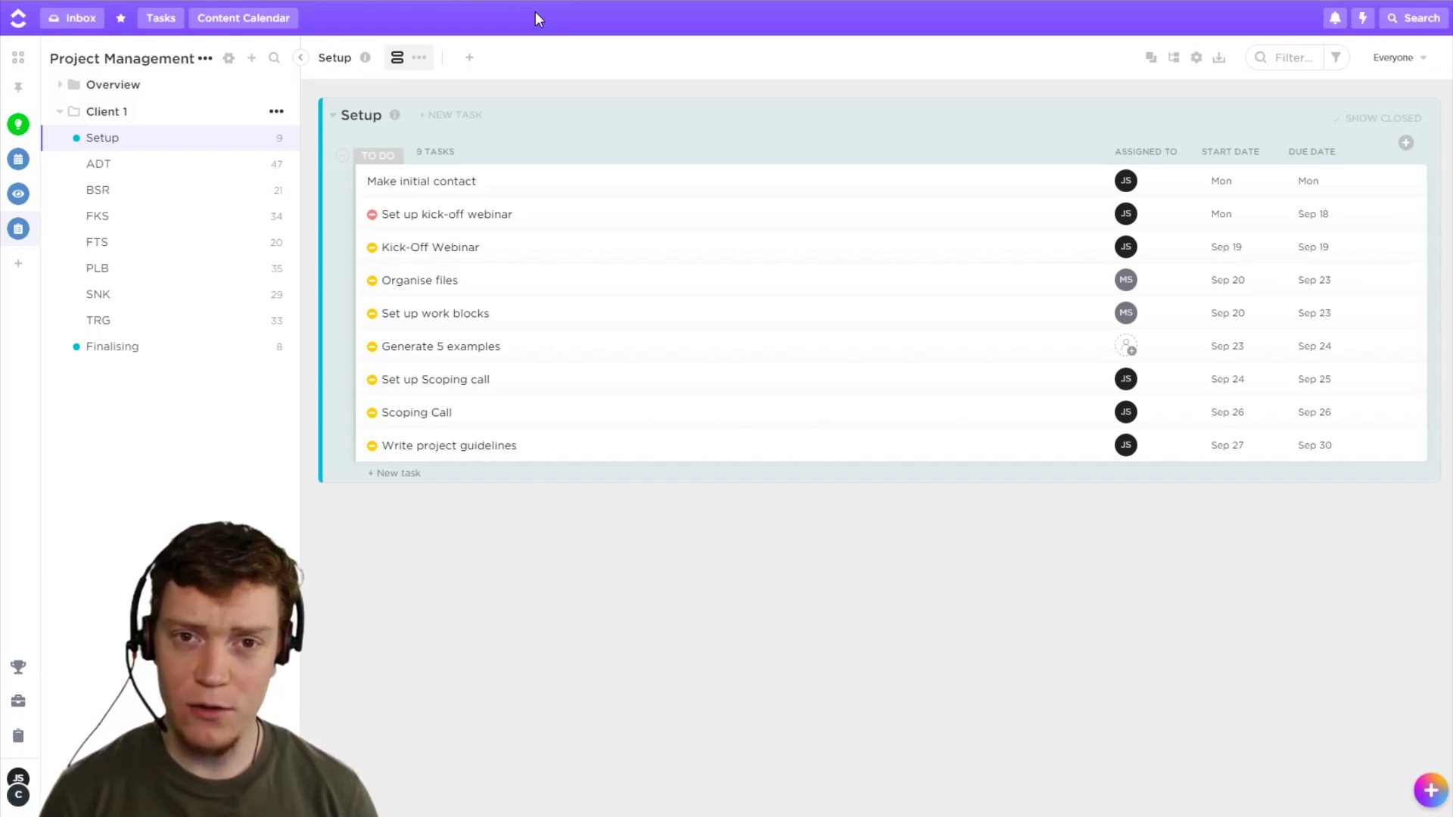
Open the Sprint goal from Goals and preview, then close, its Kick-Off Webinar task
{"action": "left_click", "coordinate": [20, 666]}
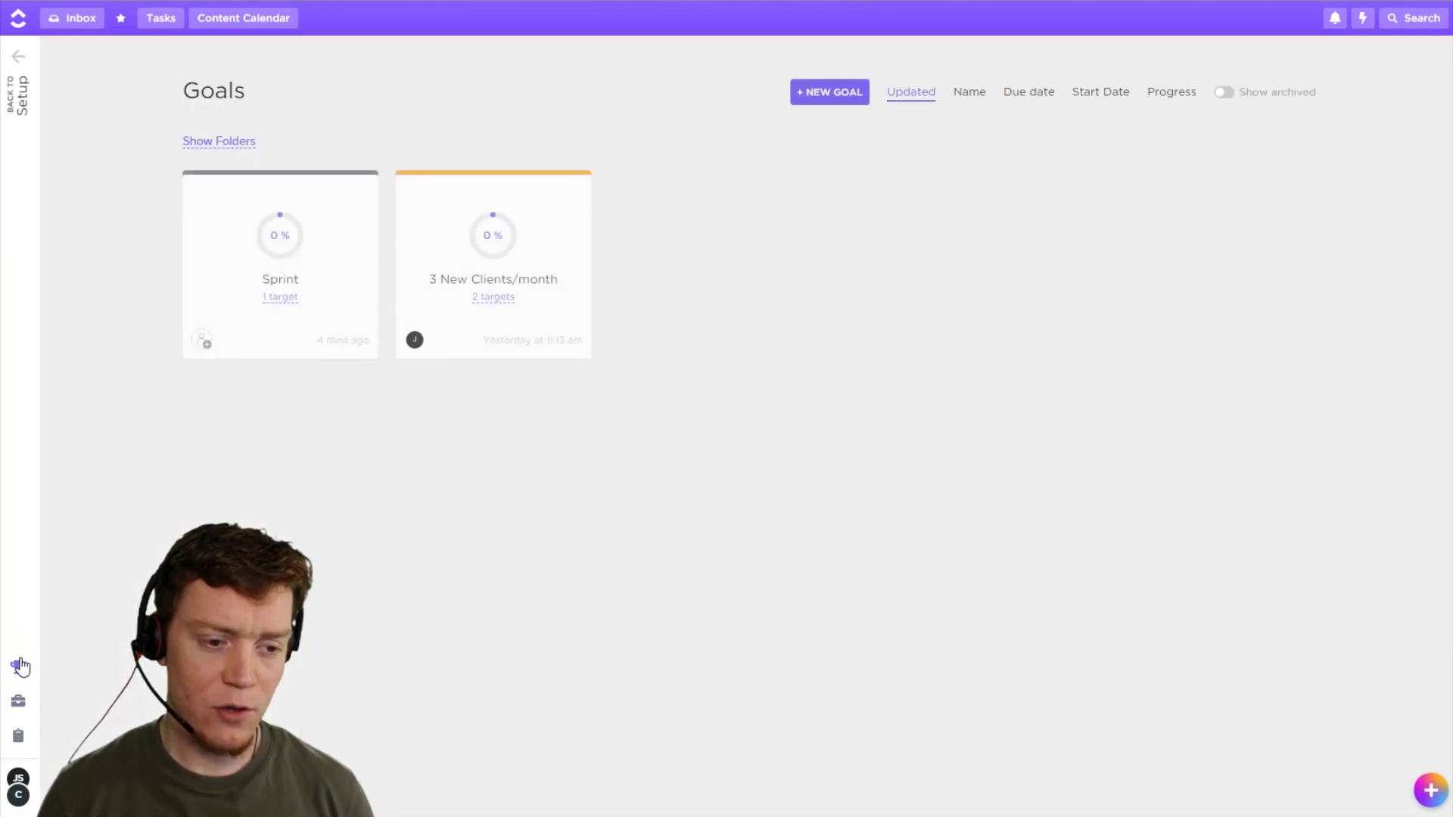
{"action": "left_click", "coordinate": [274, 259]}
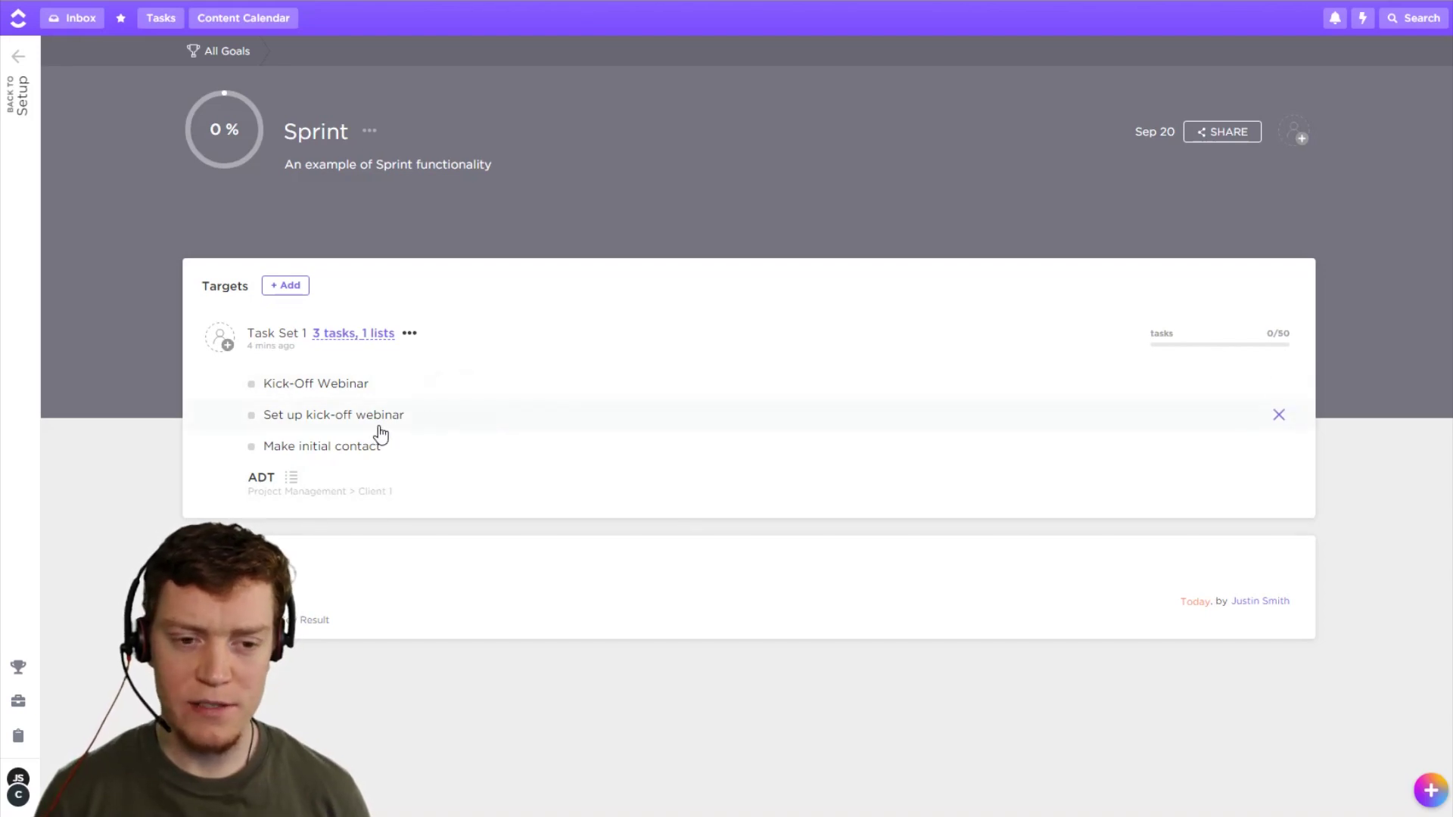
{"action": "left_click", "coordinate": [336, 389]}
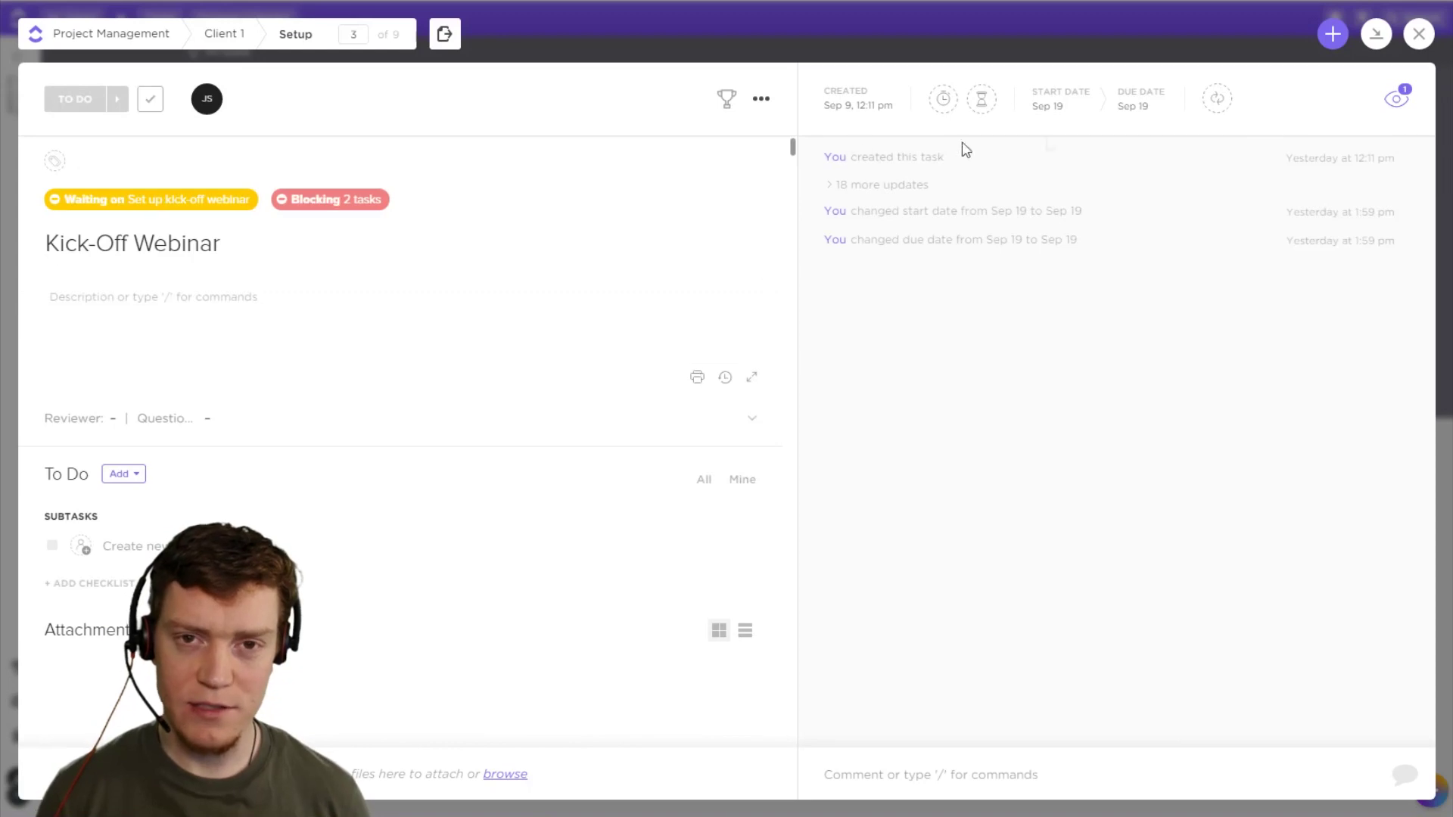
{"action": "left_click", "coordinate": [1421, 37]}
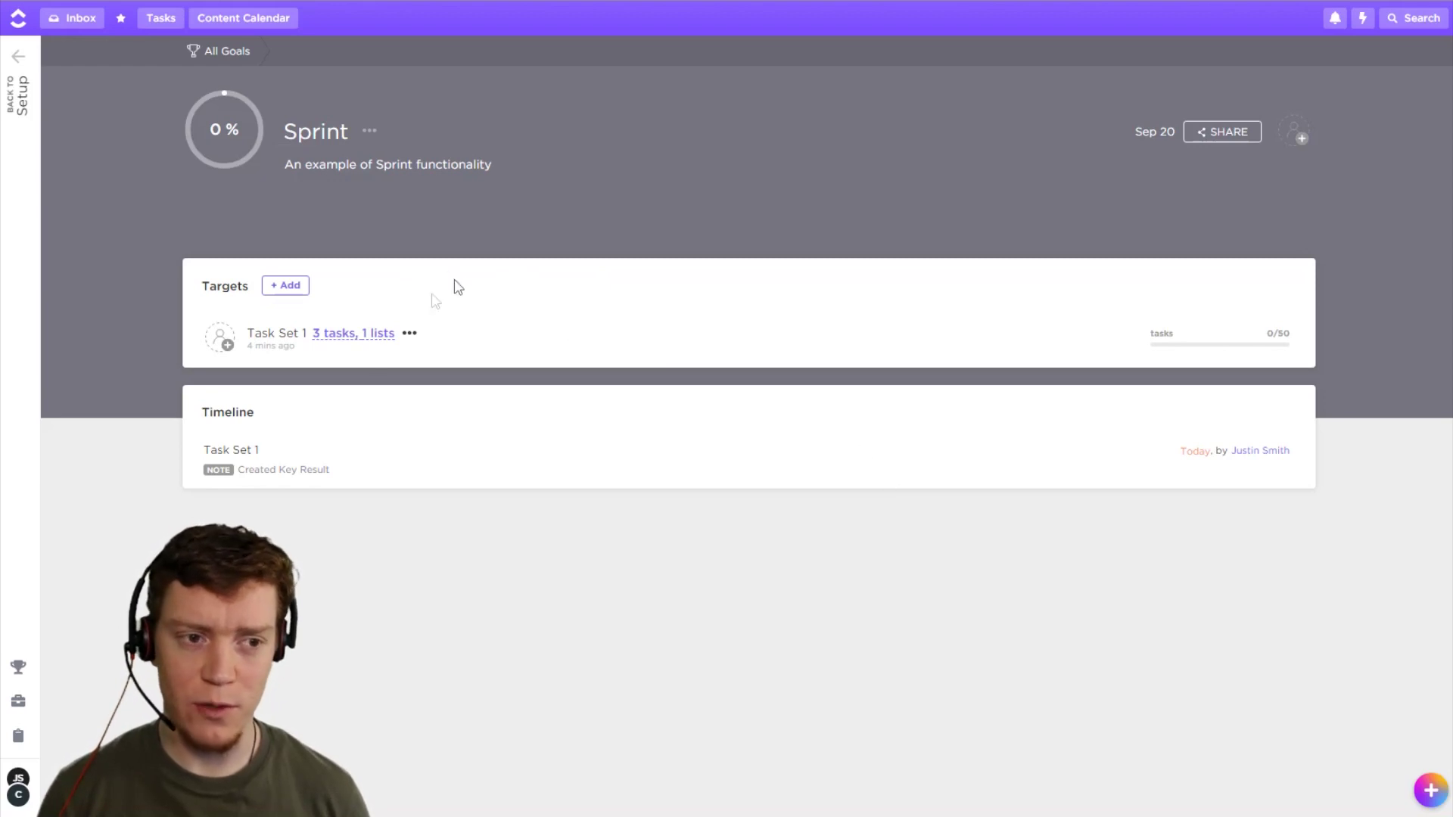
Return to the Setup list and begin adding a new custom column
{"action": "left_click", "coordinate": [22, 90]}
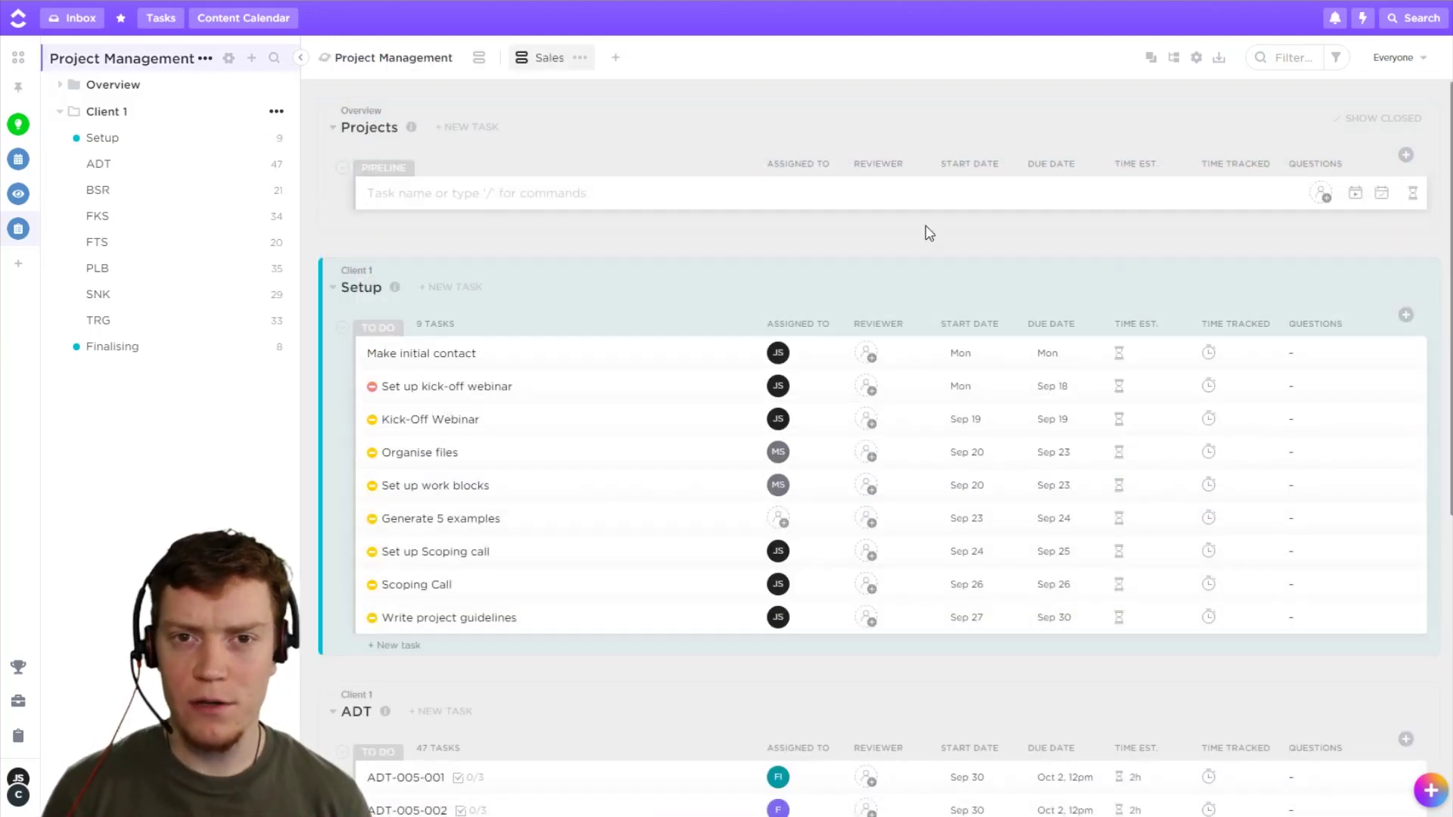
{"action": "left_click", "coordinate": [1405, 315]}
Create a Labels column named Goals with options Sales, Retention and Happiness
{"action": "left_click", "coordinate": [1317, 496]}
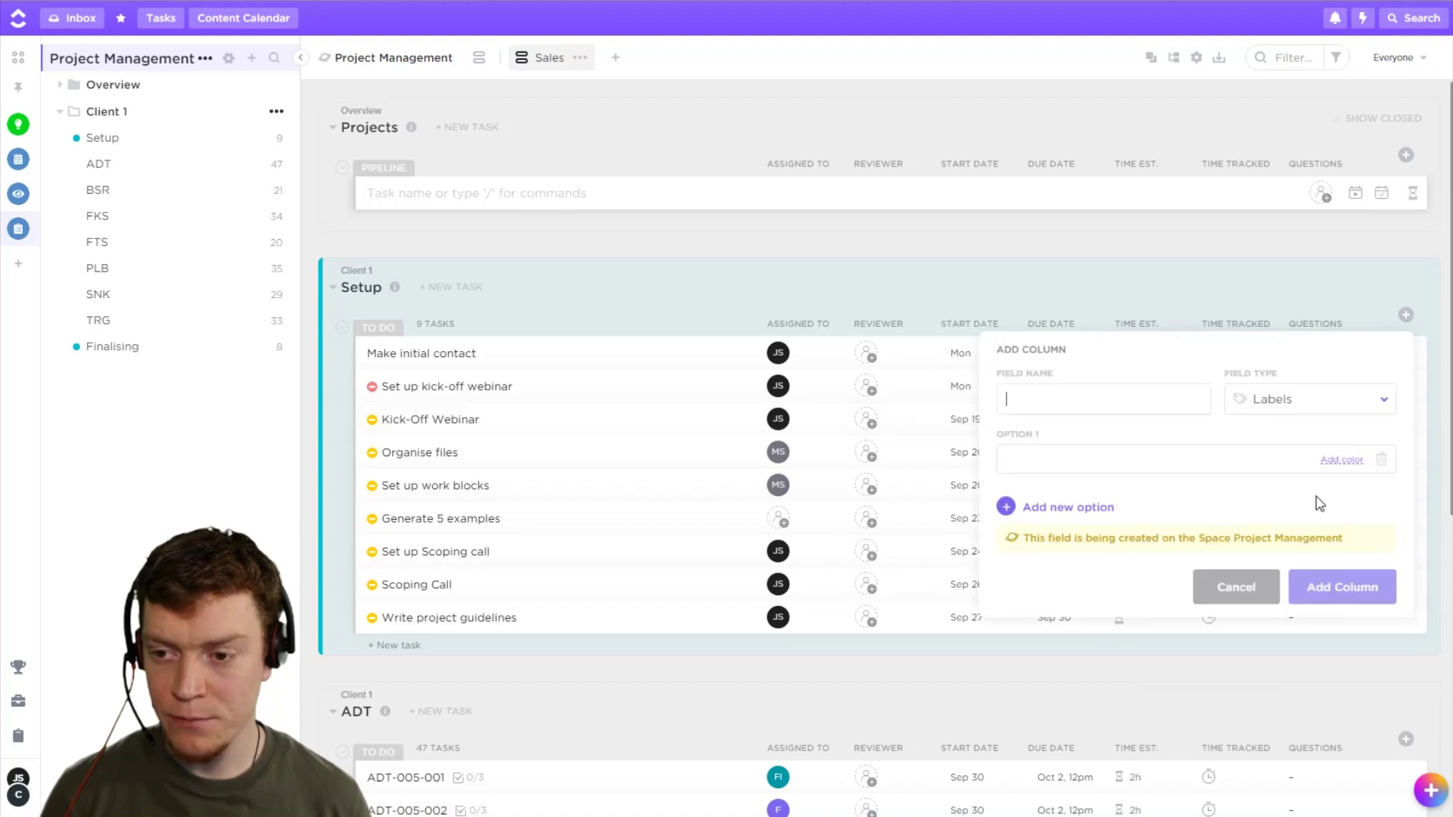
{"action": "left_click", "coordinate": [1183, 402]}
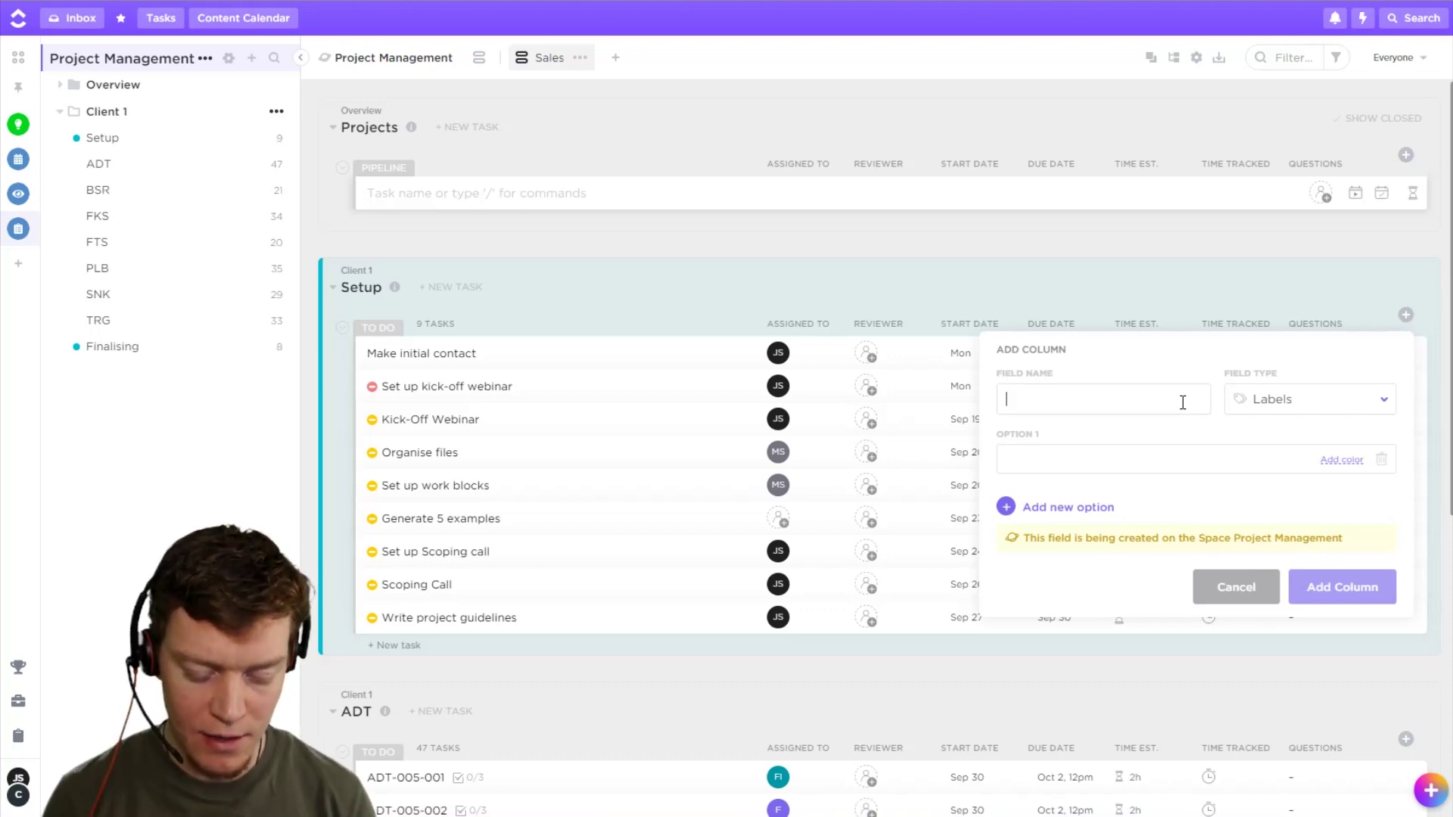
{"action": "type", "text": "Goals"}
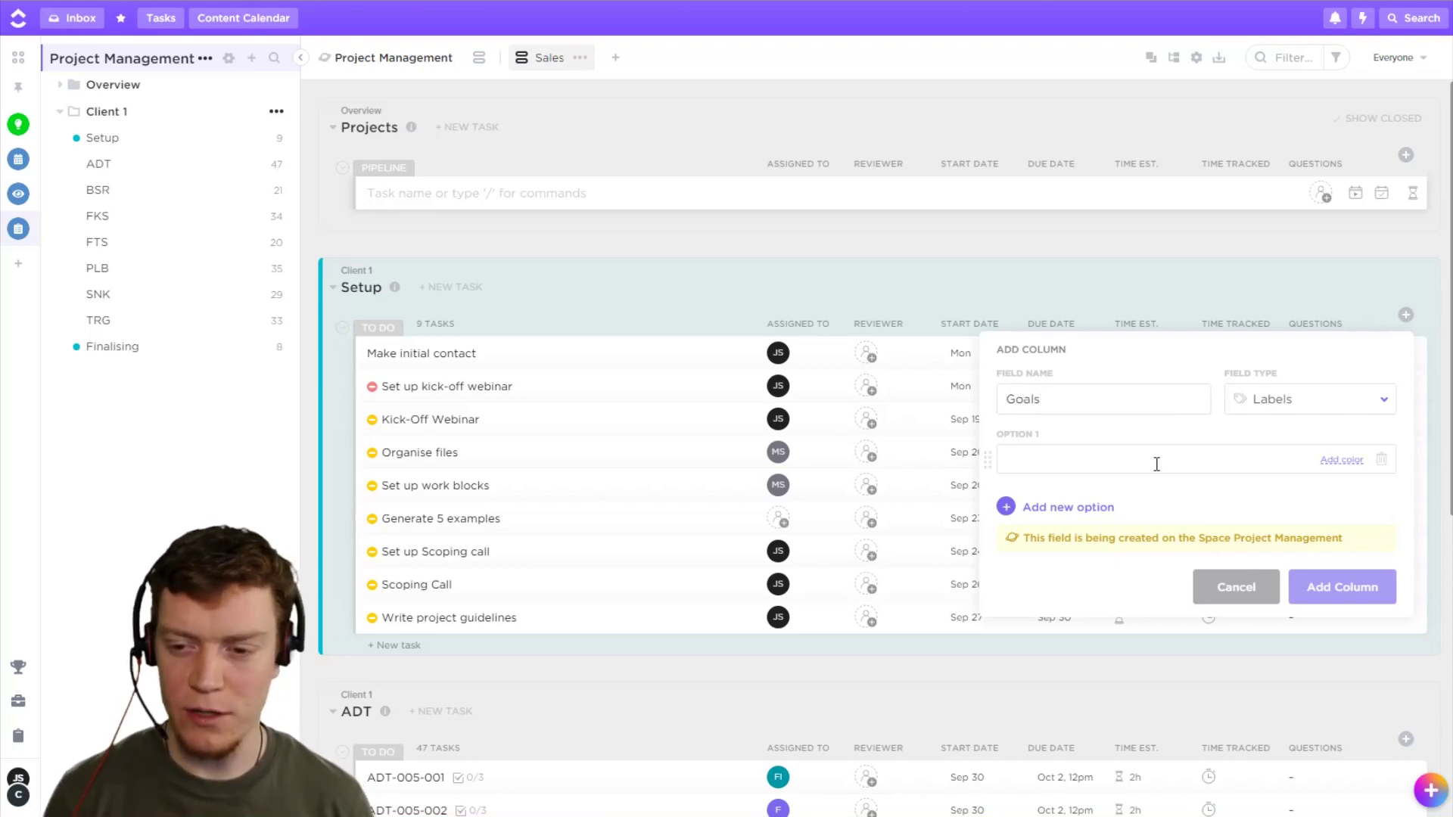
{"action": "left_click", "coordinate": [1156, 464]}
{"action": "type", "text": "Sales"}
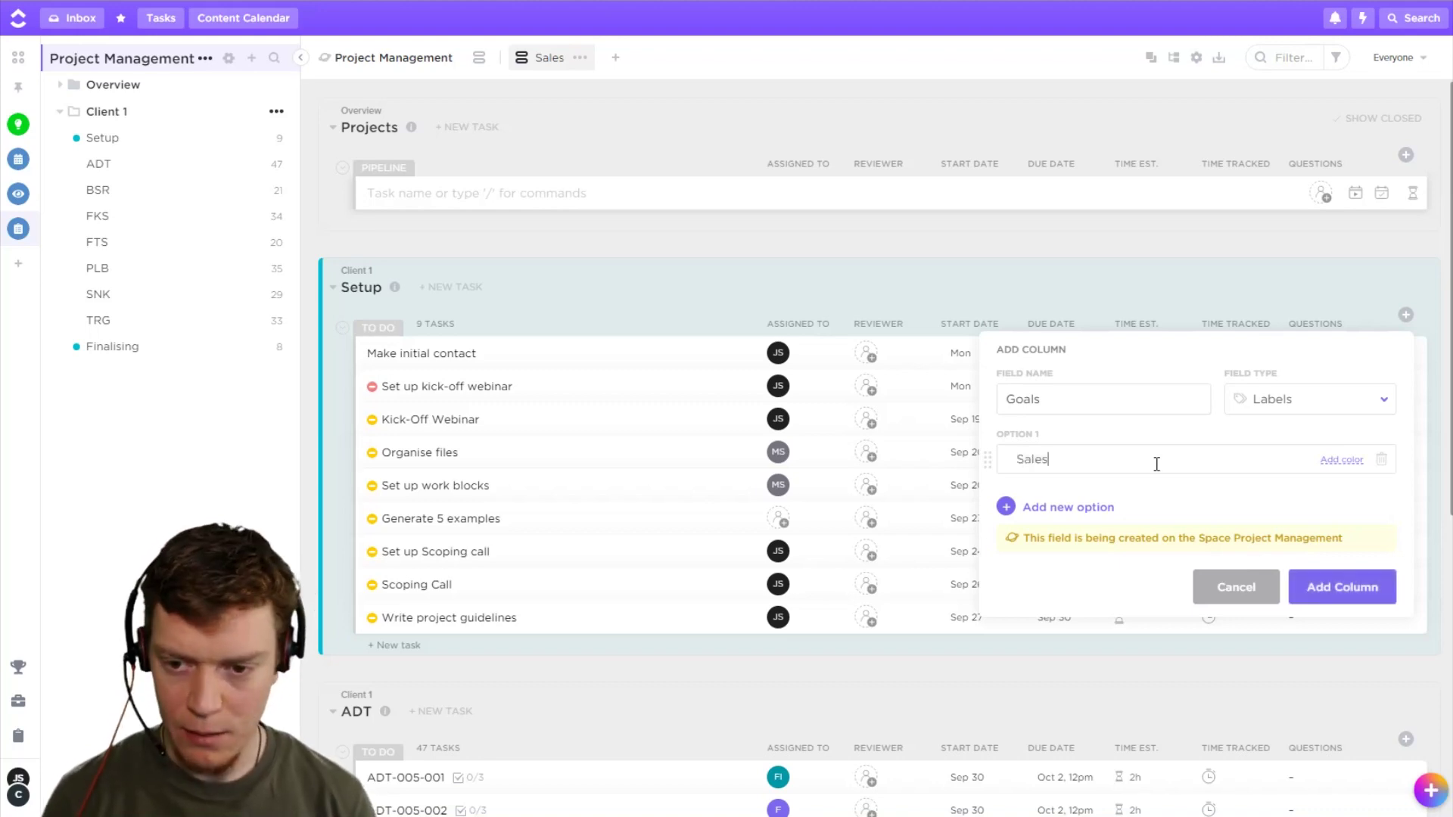
{"action": "key", "text": "Return"}
{"action": "type", "text": "Retention"}
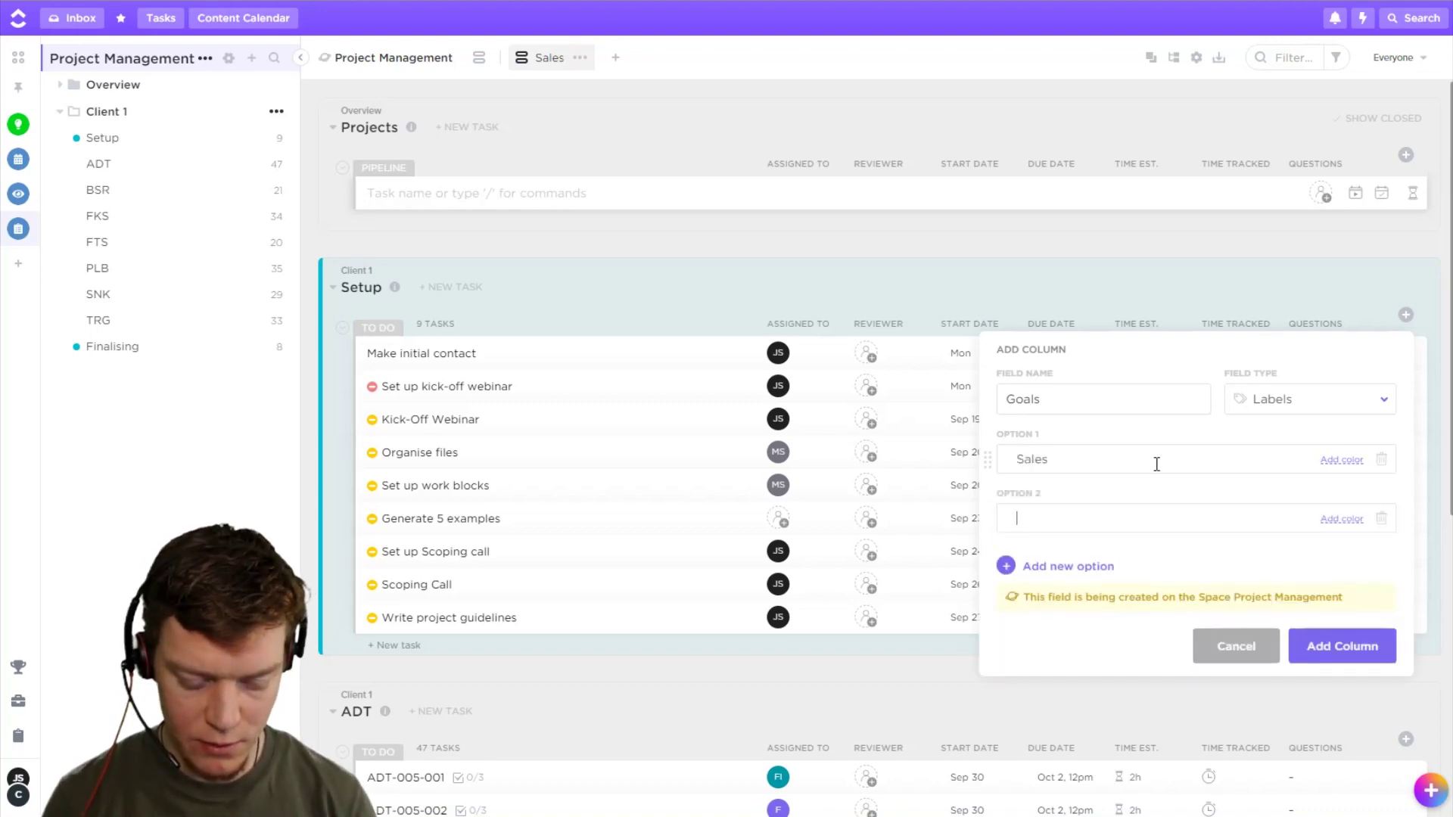
{"action": "key", "text": "Return"}
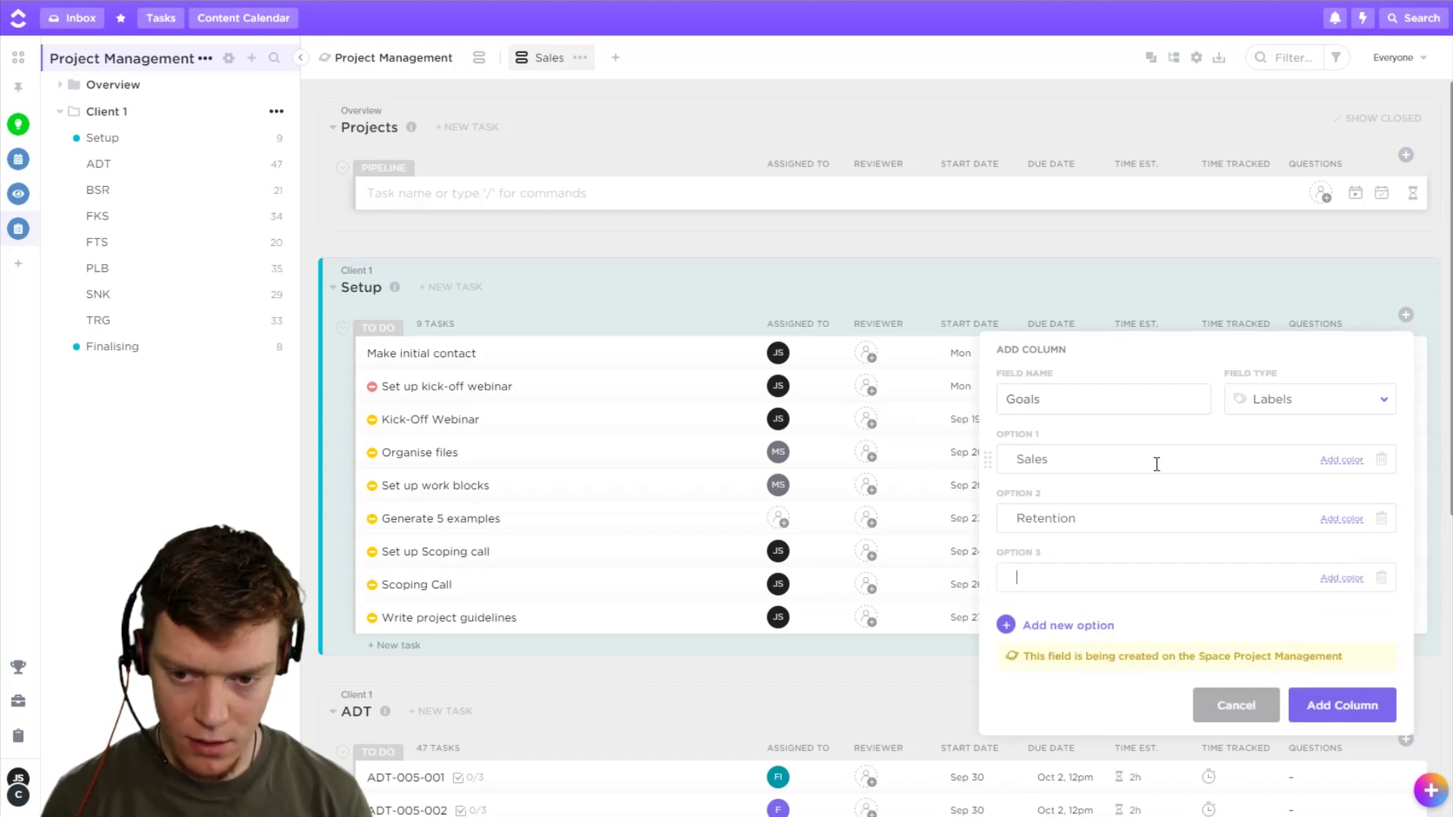
{"action": "type", "text": "Happiness"}
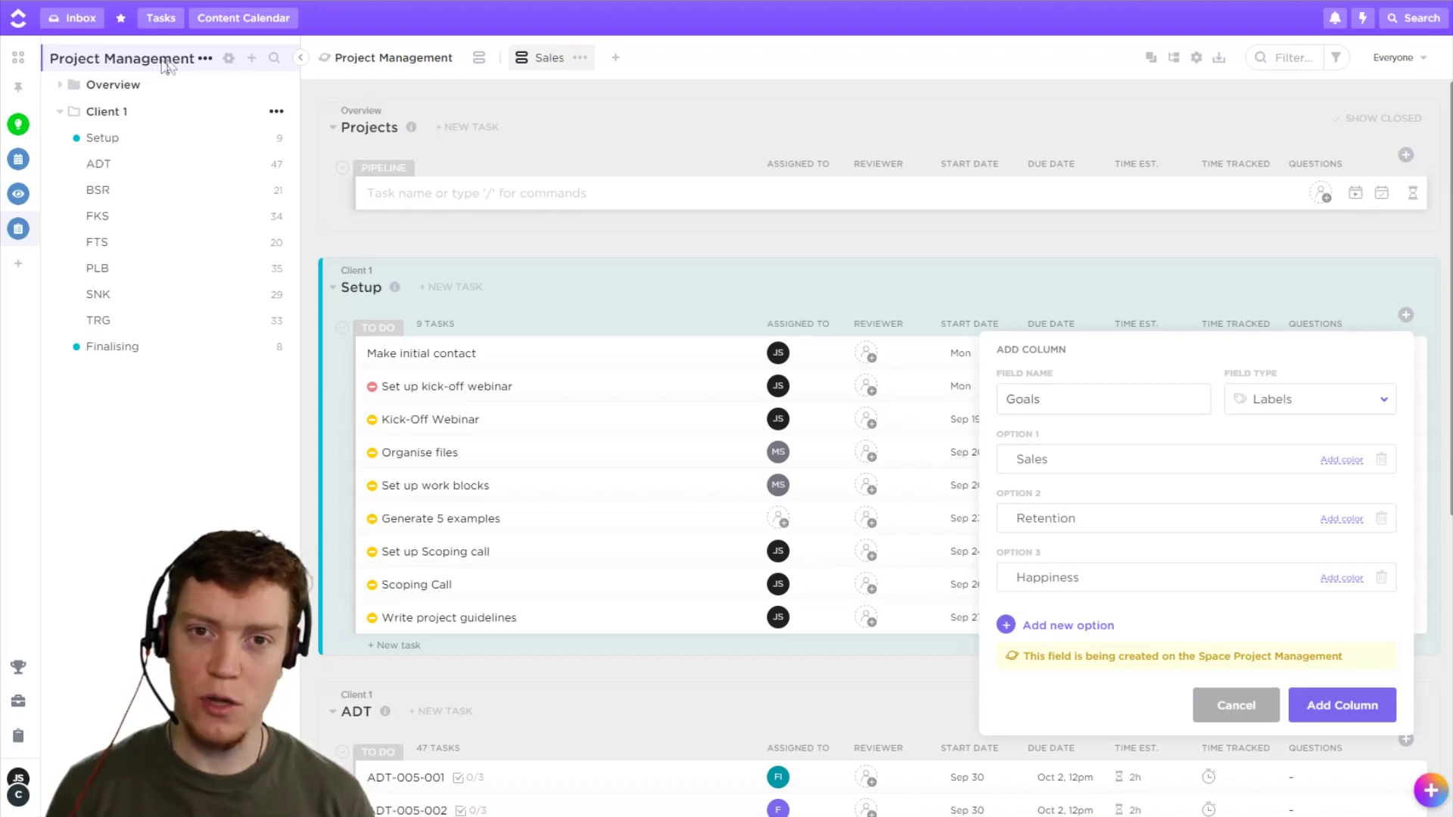
{"action": "left_click", "coordinate": [1336, 706]}
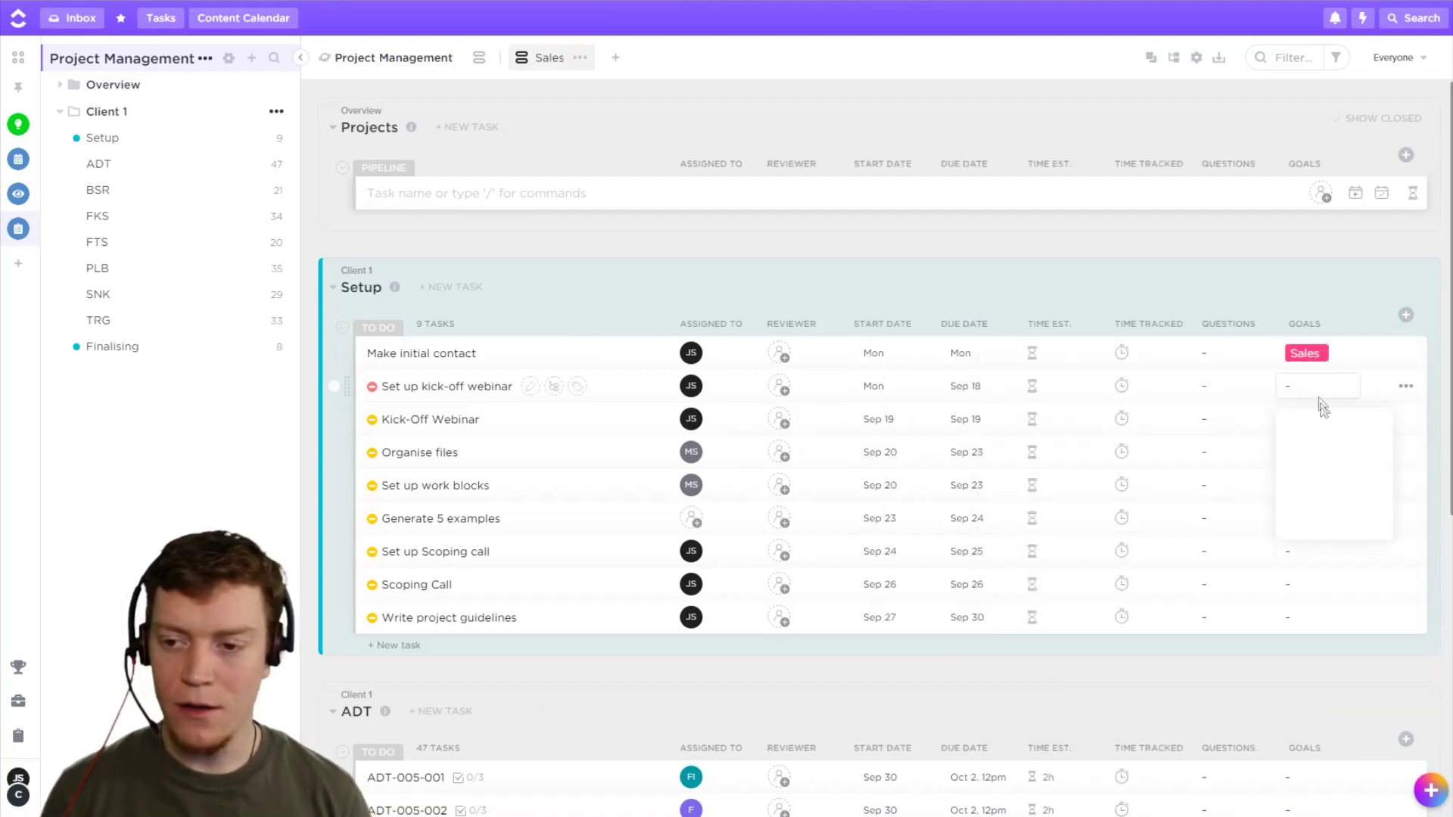
Tag Set up kick-off webinar Sales and Retention, Kick-Off Webinar Happiness, Organise files Sales
{"action": "left_click", "coordinate": [1317, 386]}
{"action": "left_click", "coordinate": [1335, 410]}
{"action": "left_click", "coordinate": [1334, 443]}
{"action": "left_click", "coordinate": [1208, 307]}
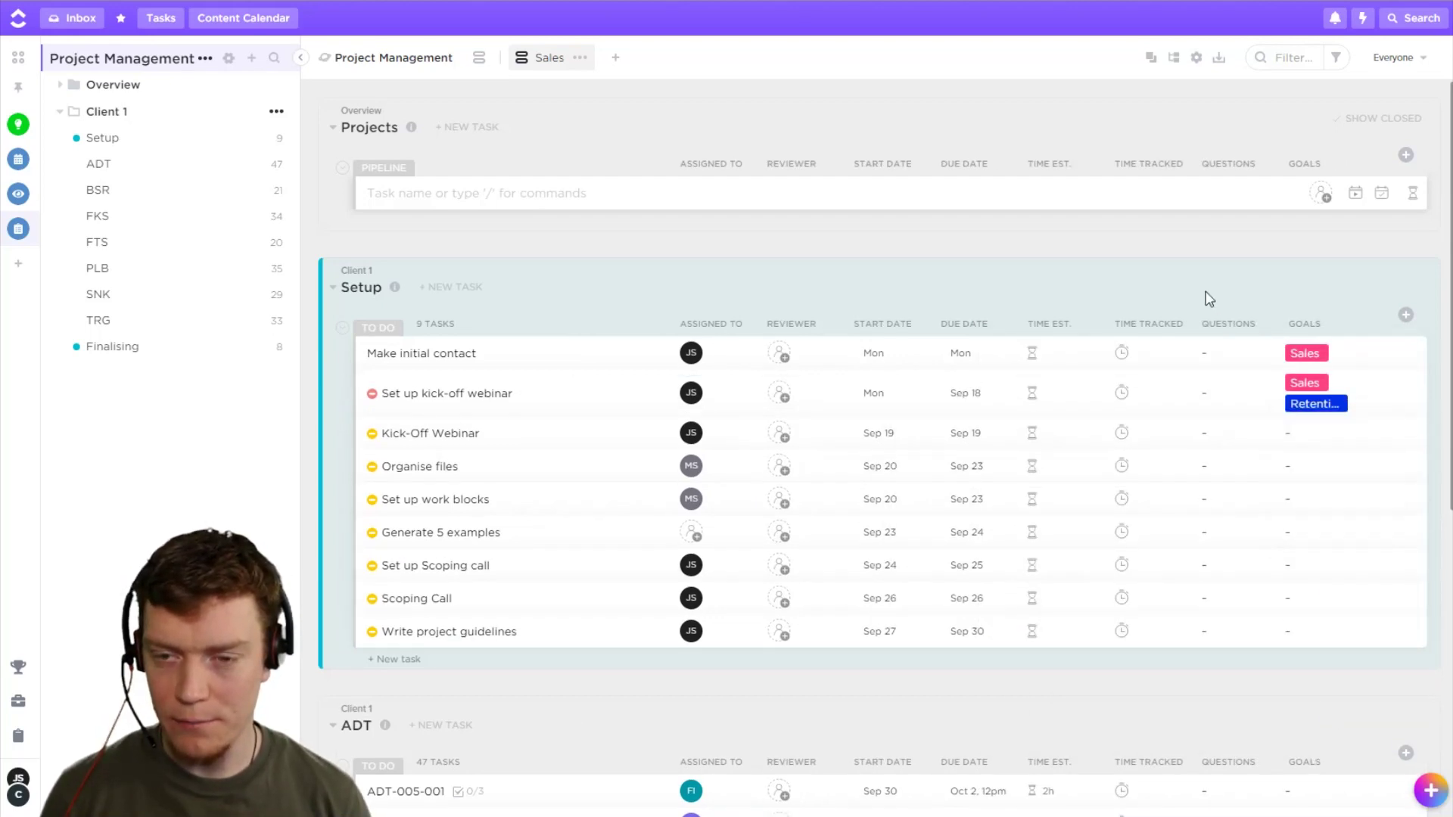
{"action": "left_click", "coordinate": [1294, 435]}
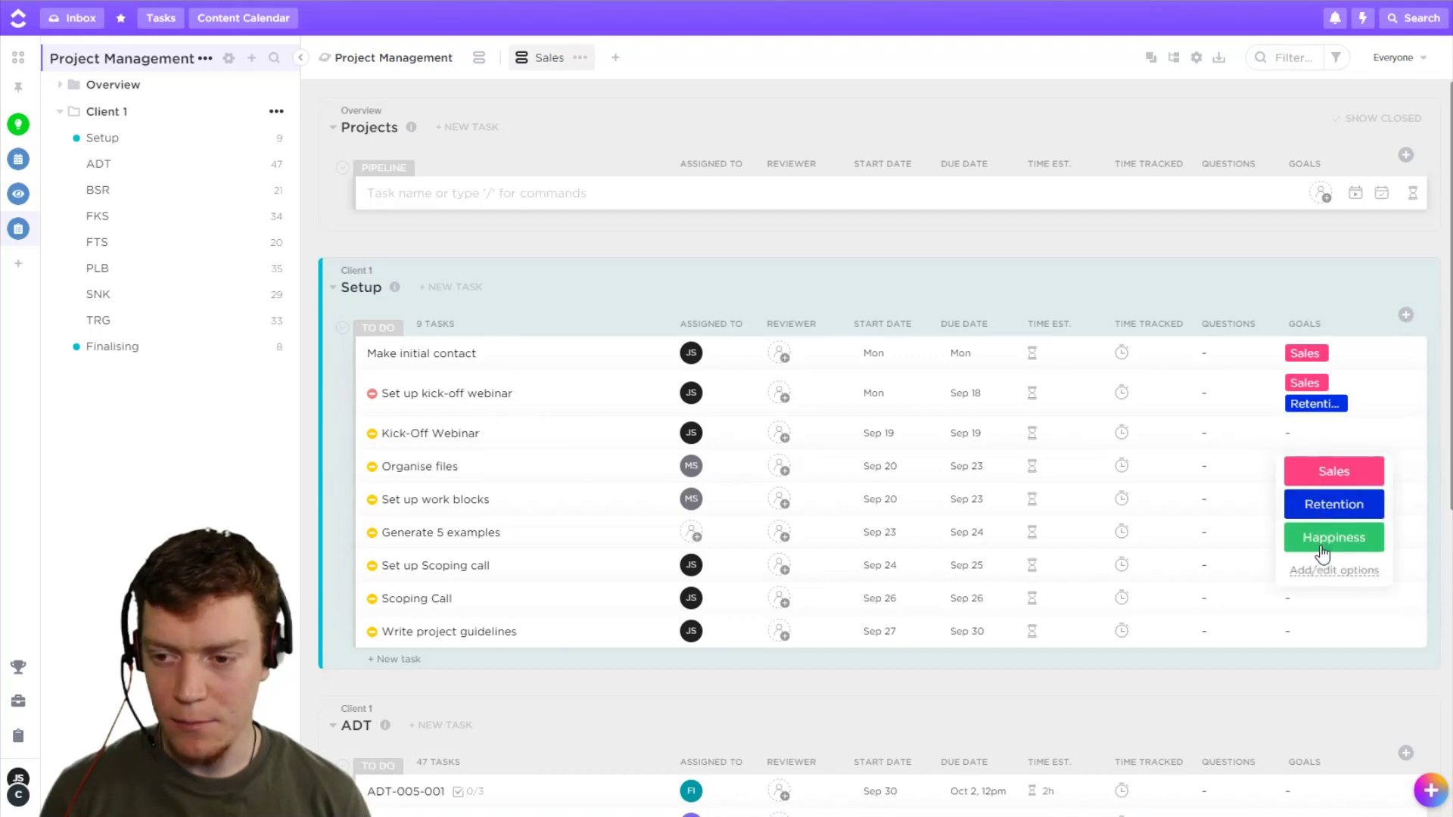
{"action": "left_click", "coordinate": [1317, 535]}
{"action": "left_click", "coordinate": [1273, 296]}
{"action": "left_click", "coordinate": [1309, 463]}
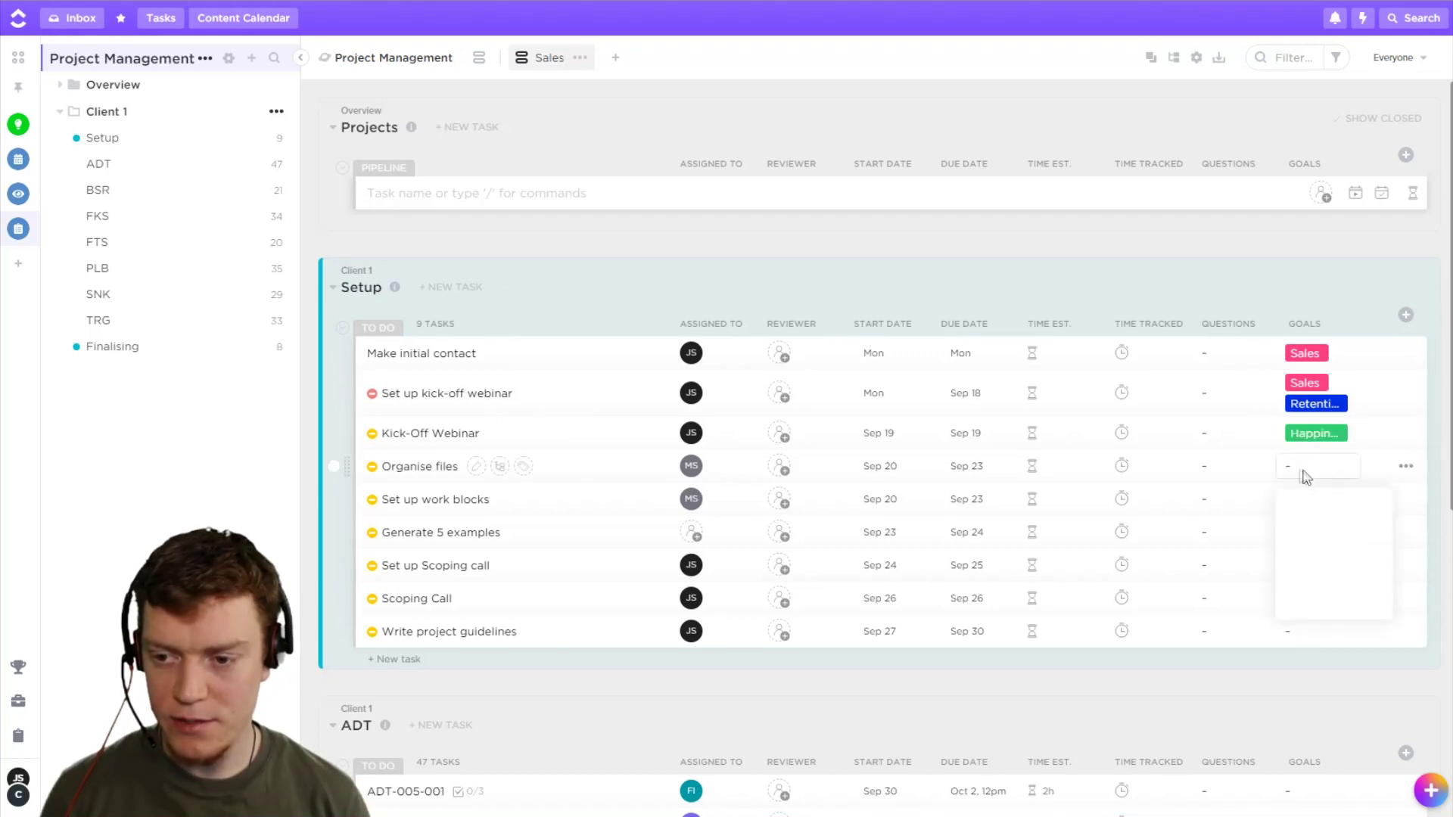
{"action": "left_click", "coordinate": [1335, 503]}
{"action": "left_click", "coordinate": [1316, 331]}
Hide the Goals column and check Make initial contact still holds its Goals value
{"action": "left_click", "coordinate": [1316, 332]}
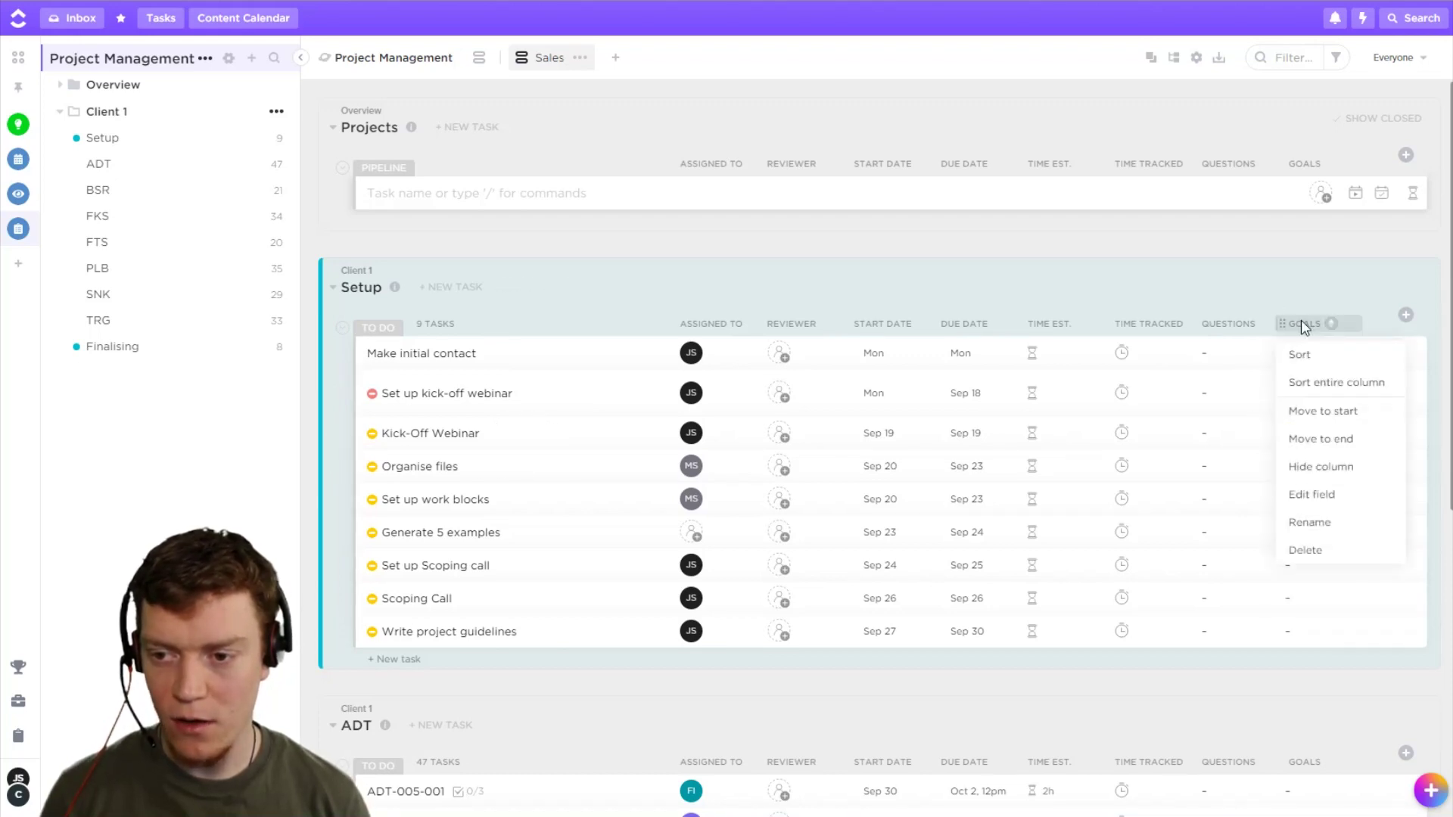
{"action": "left_click", "coordinate": [1332, 468]}
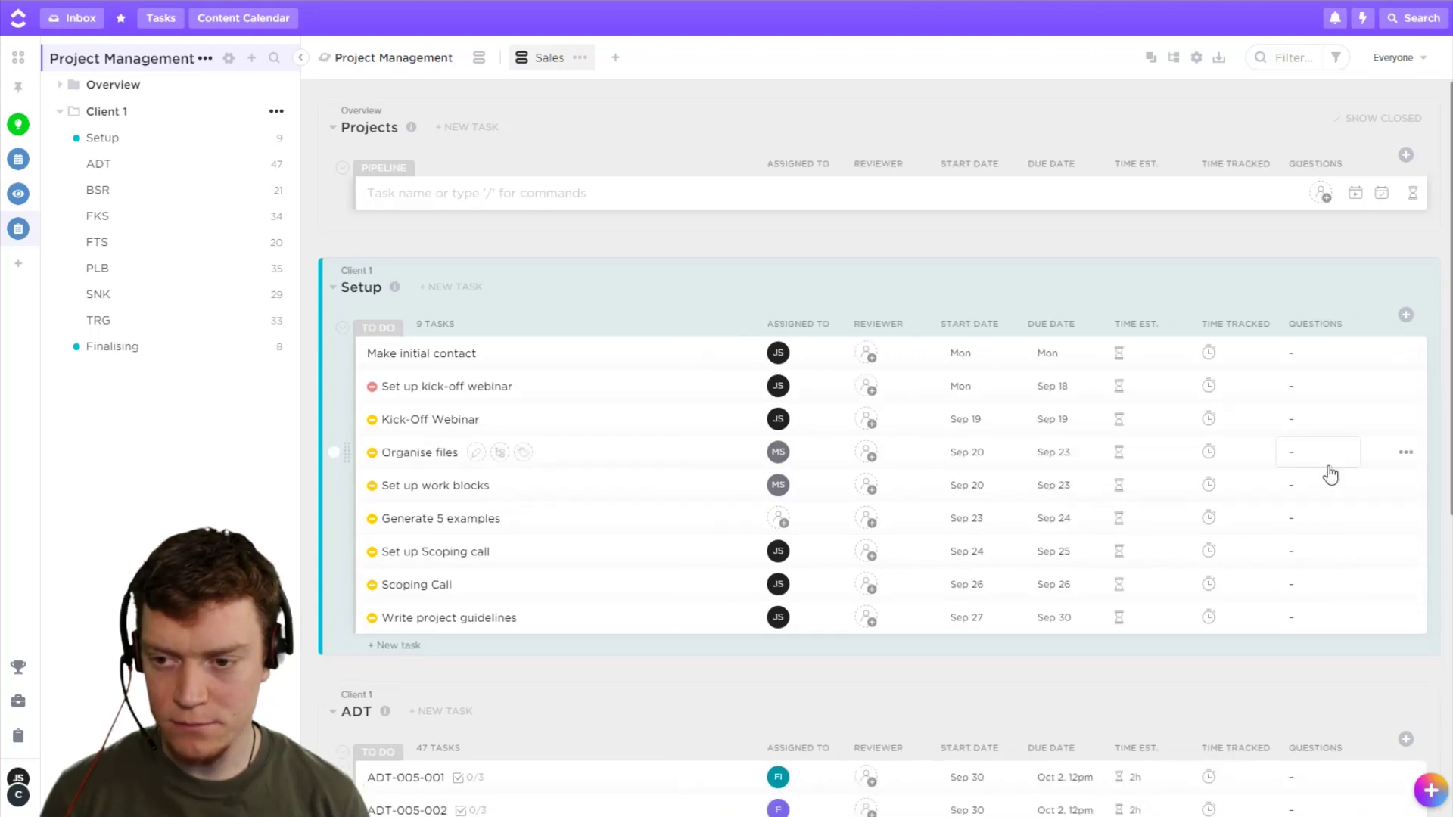
{"action": "left_click", "coordinate": [582, 363]}
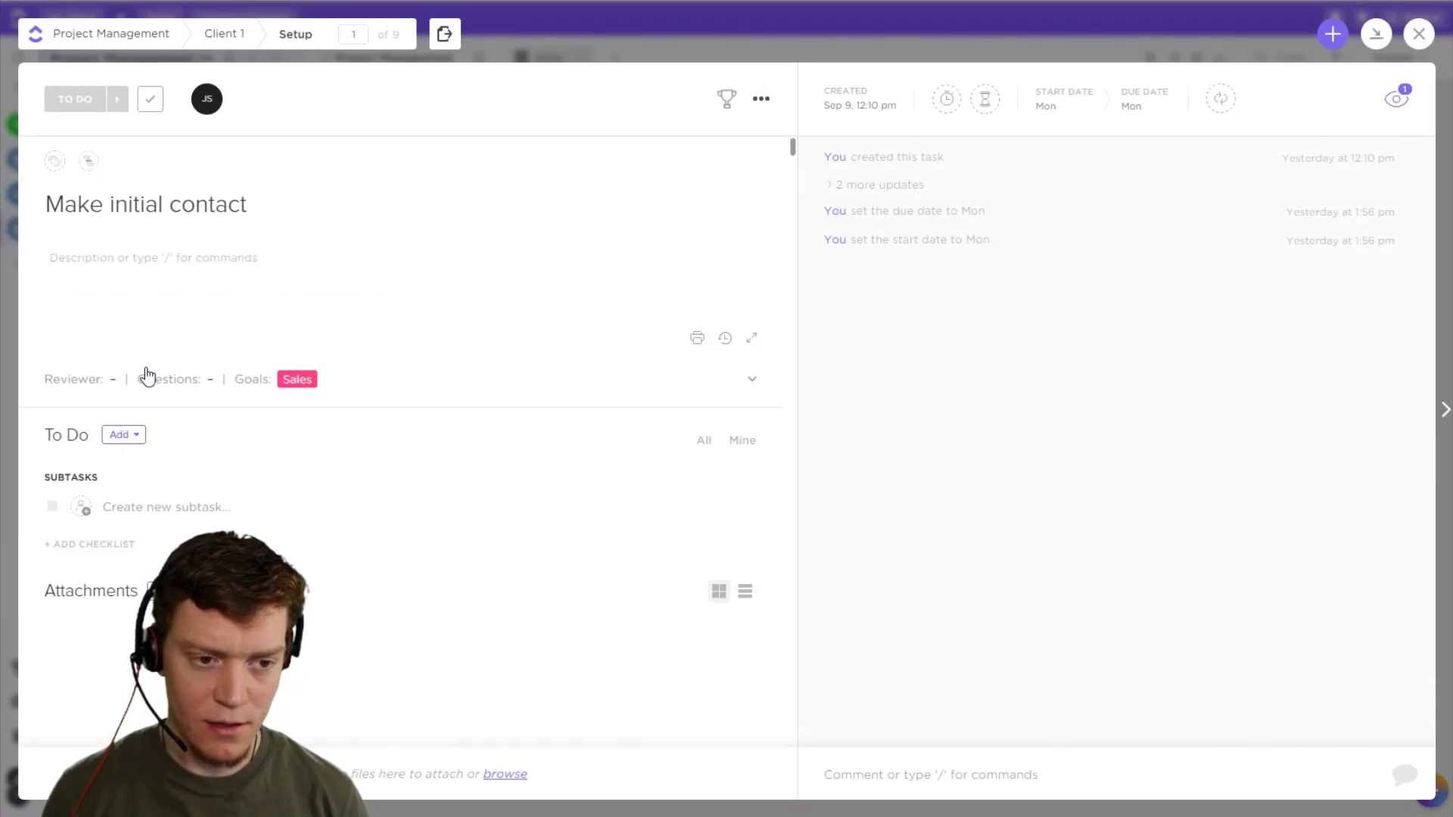
{"action": "left_click", "coordinate": [110, 388]}
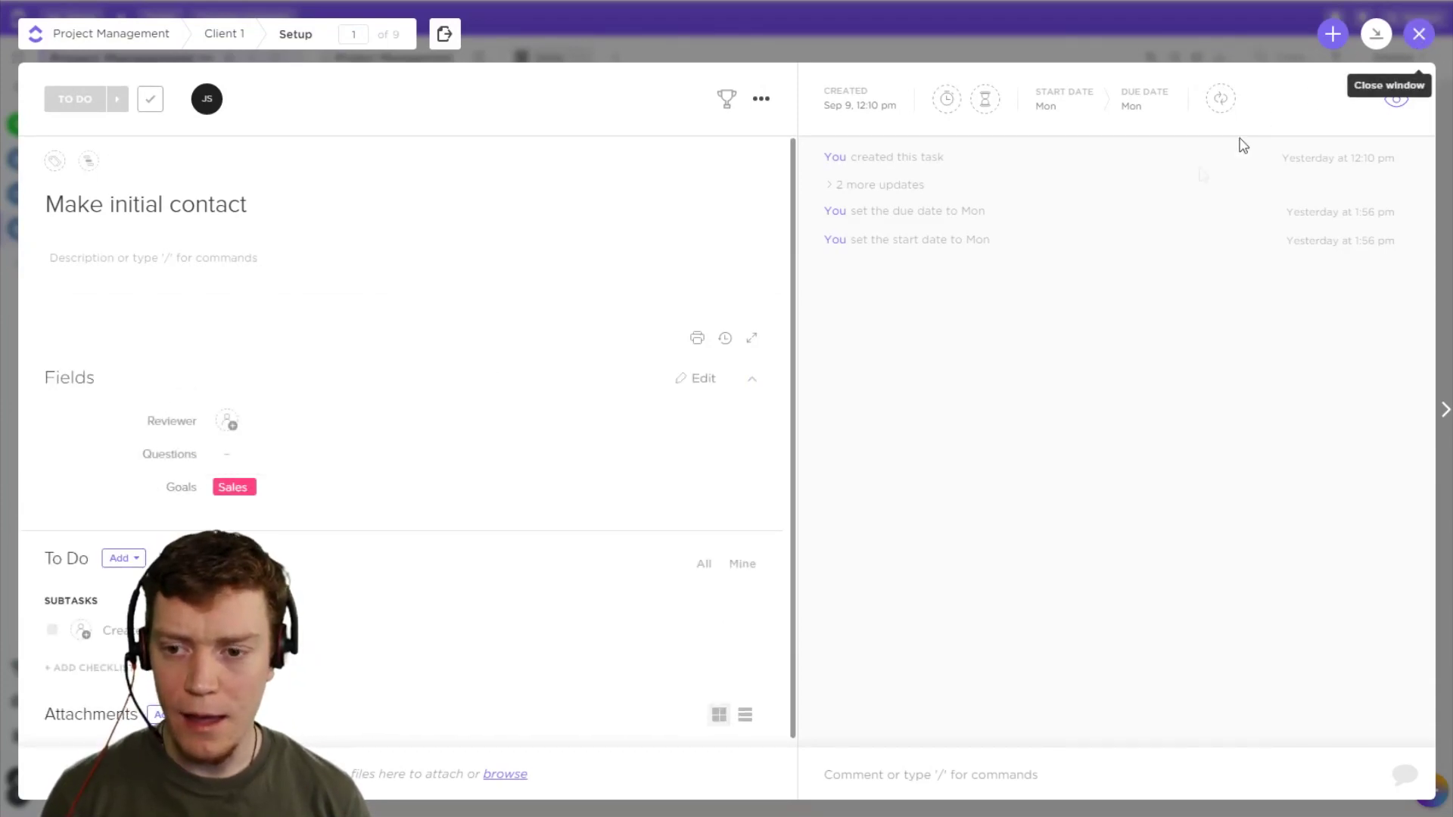
{"action": "key", "text": "Escape"}
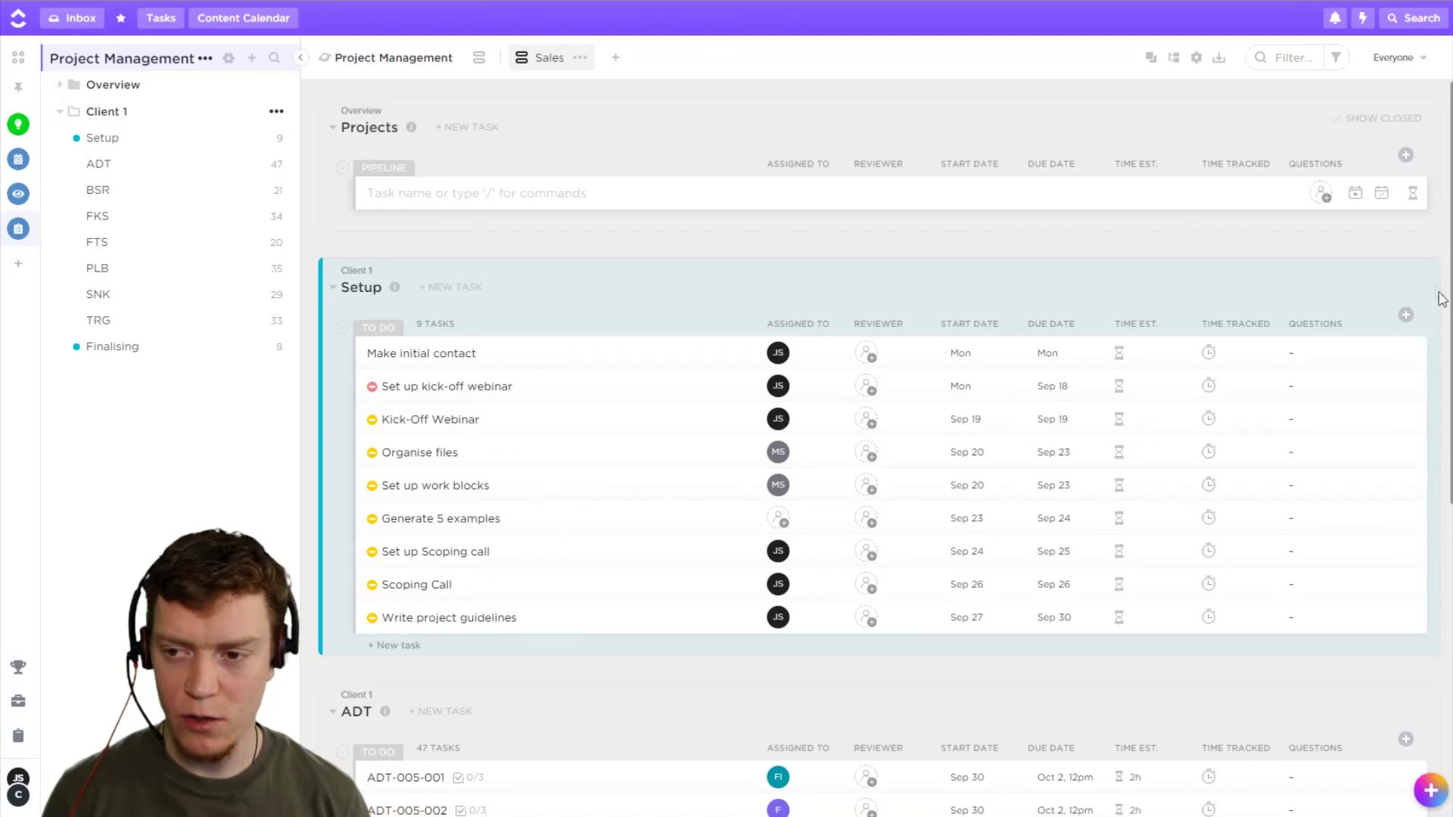
Unhide the Goals column and tag Set up work blocks and Generate 5 examples with Retention
{"action": "left_click", "coordinate": [1406, 315]}
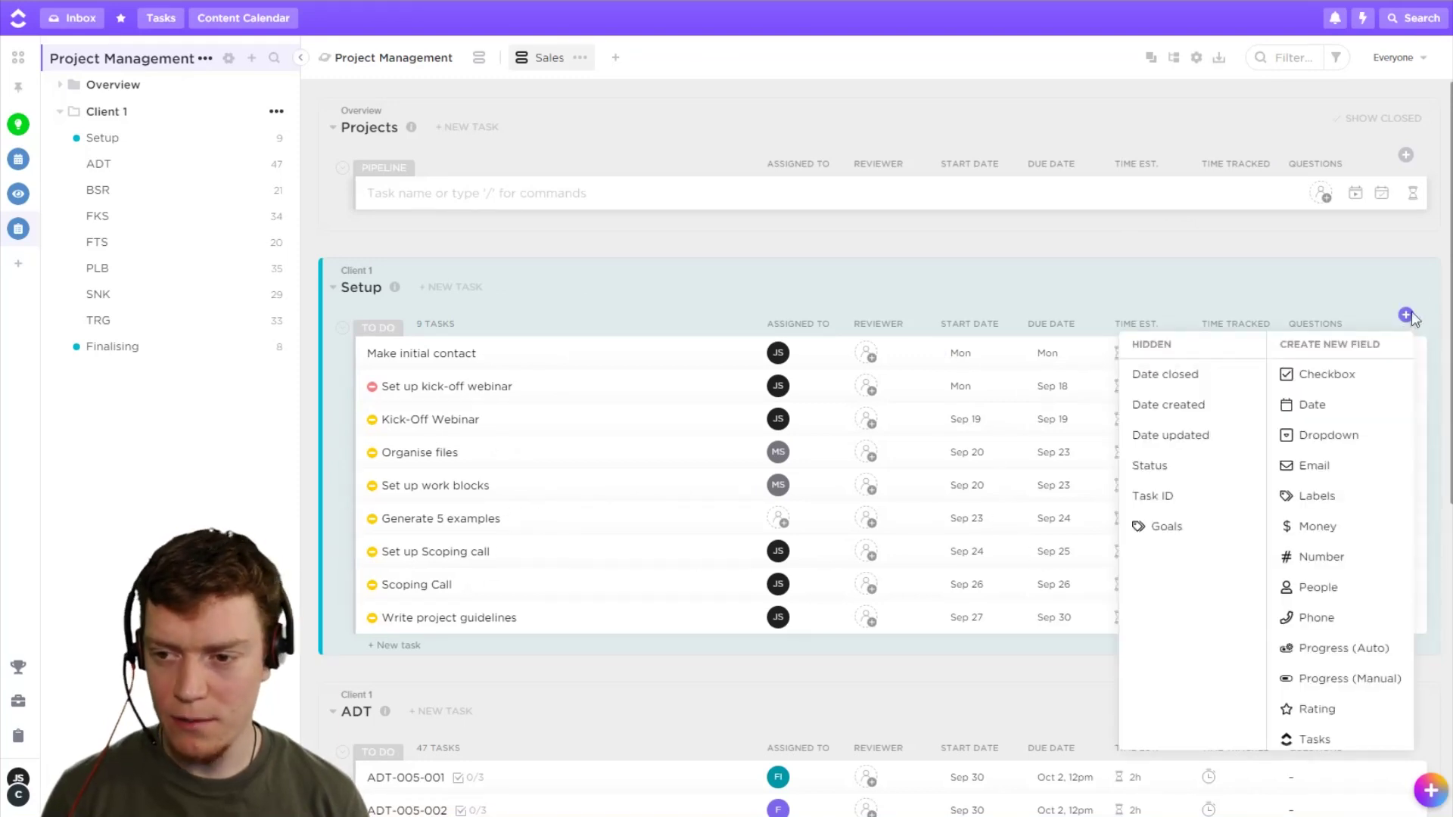
{"action": "left_click", "coordinate": [1163, 527]}
{"action": "left_click", "coordinate": [1125, 249]}
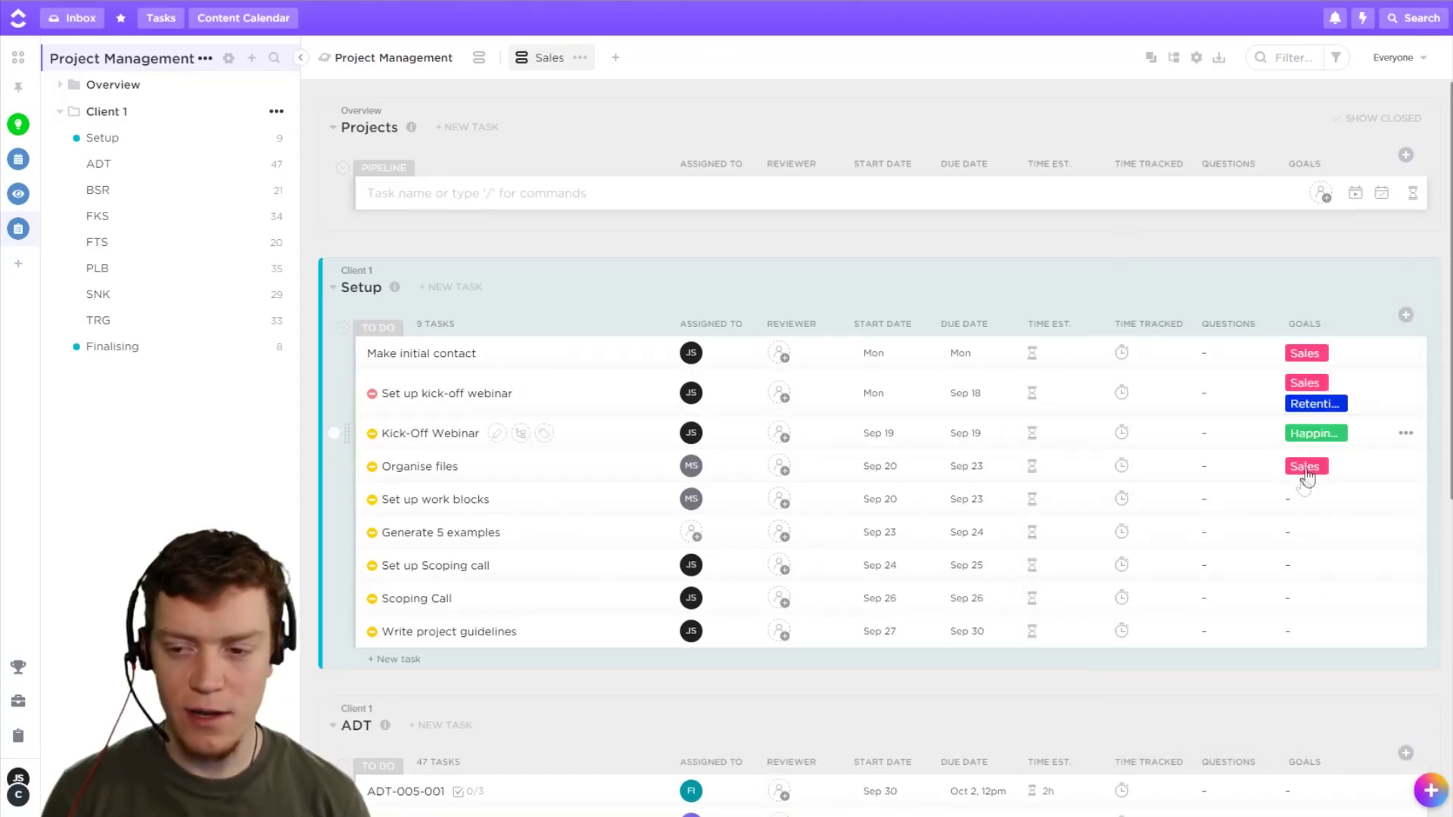
{"action": "left_click", "coordinate": [1291, 501]}
{"action": "left_click", "coordinate": [1334, 570]}
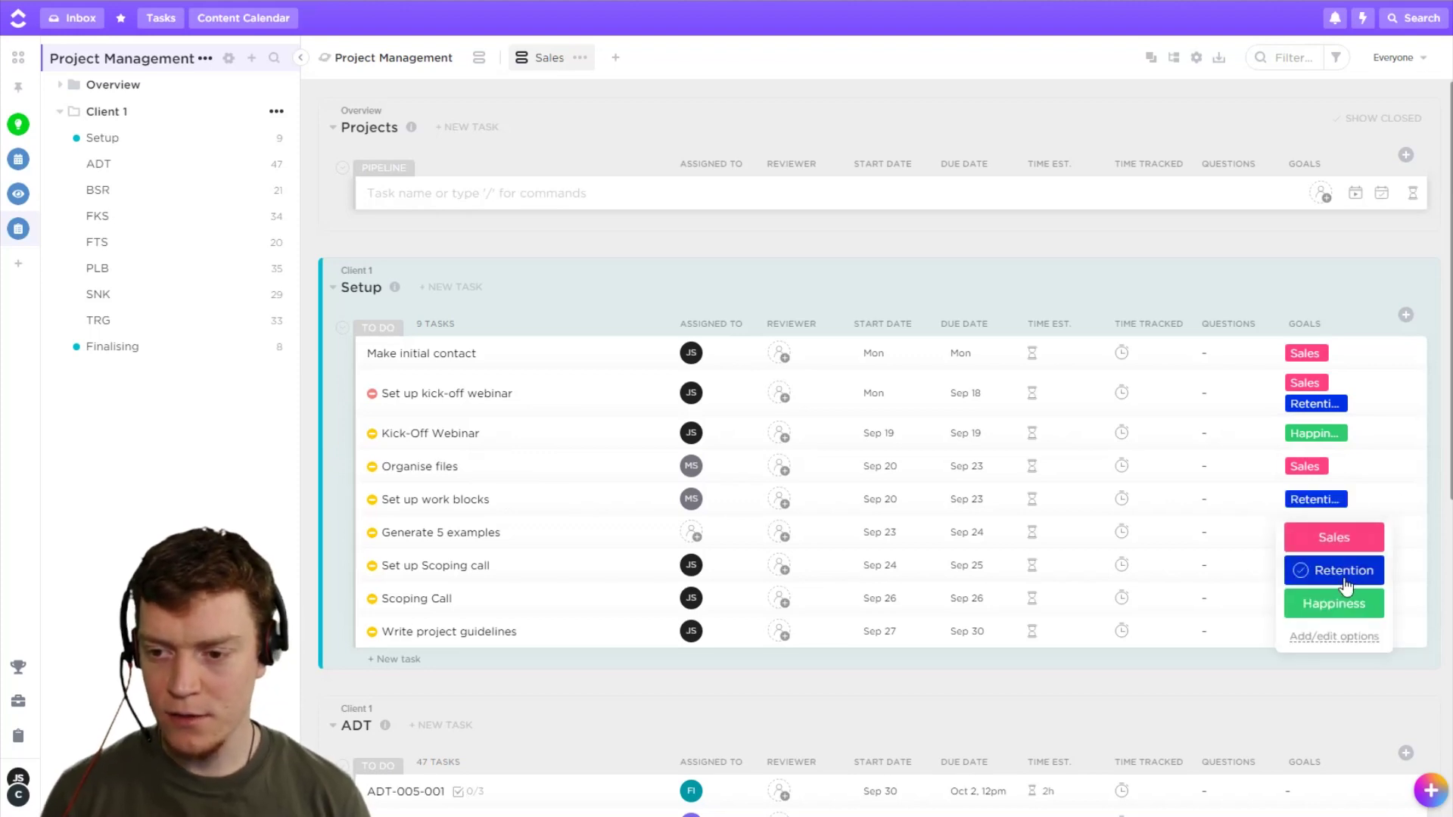
{"action": "left_click", "coordinate": [1275, 506]}
{"action": "left_click", "coordinate": [1288, 533]}
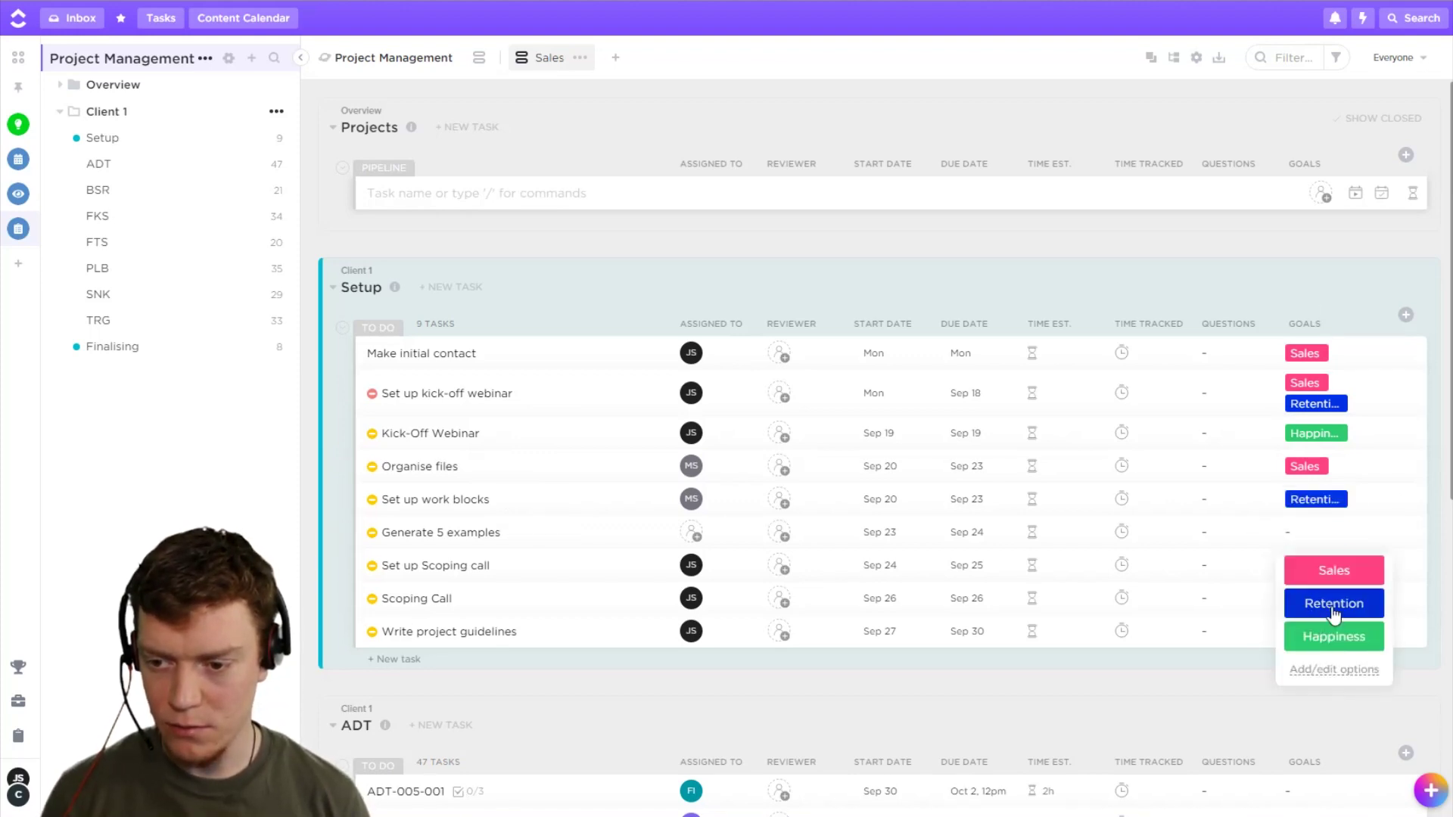
{"action": "left_click", "coordinate": [1334, 605]}
{"action": "left_click", "coordinate": [1242, 694]}
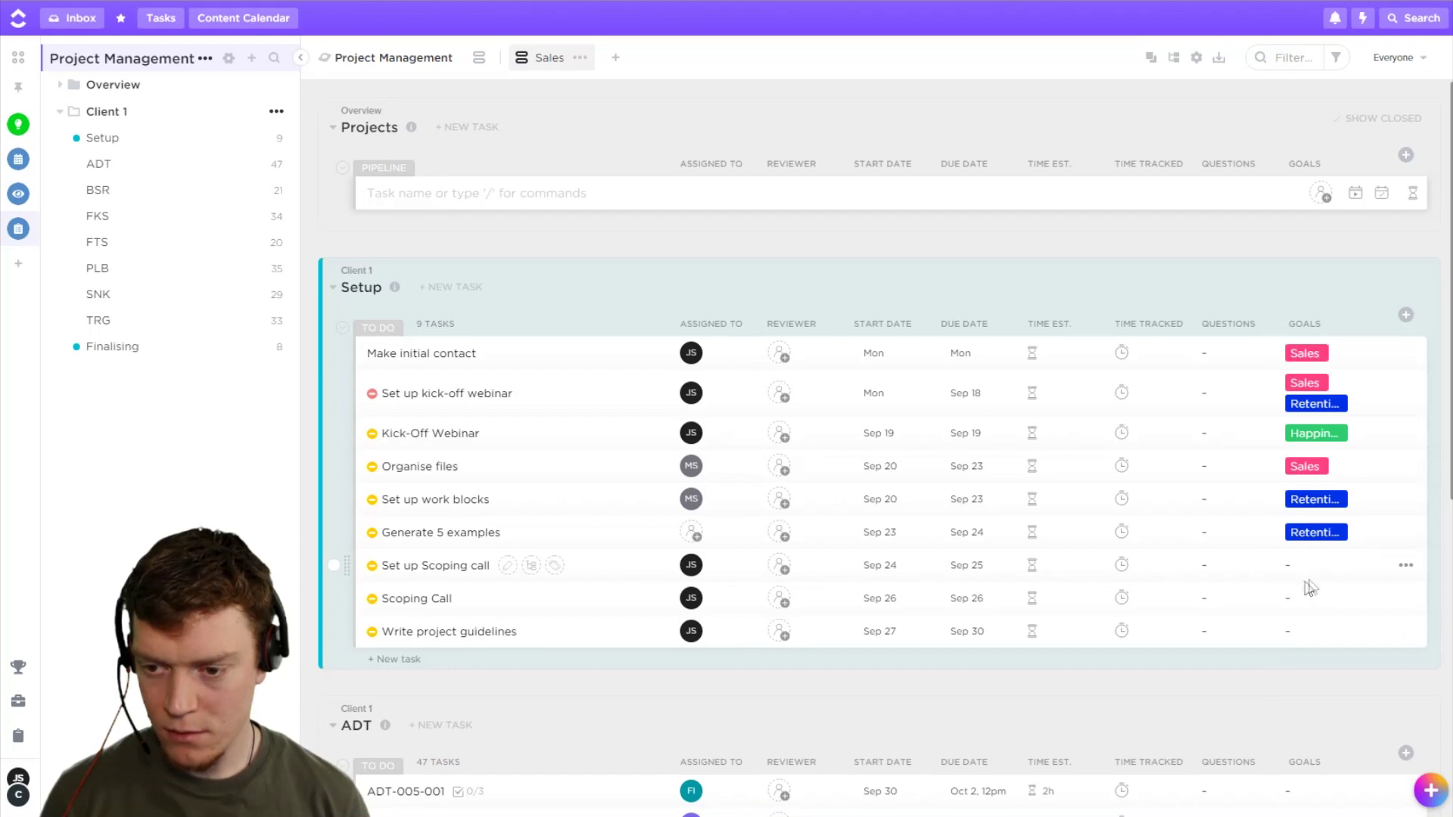
Tag Set up Scoping call Sales, Scoping Call Retention and Happiness, Write project guidelines Sales
{"action": "left_click", "coordinate": [1316, 569]}
{"action": "left_click", "coordinate": [1338, 603]}
{"action": "left_click", "coordinate": [1228, 651]}
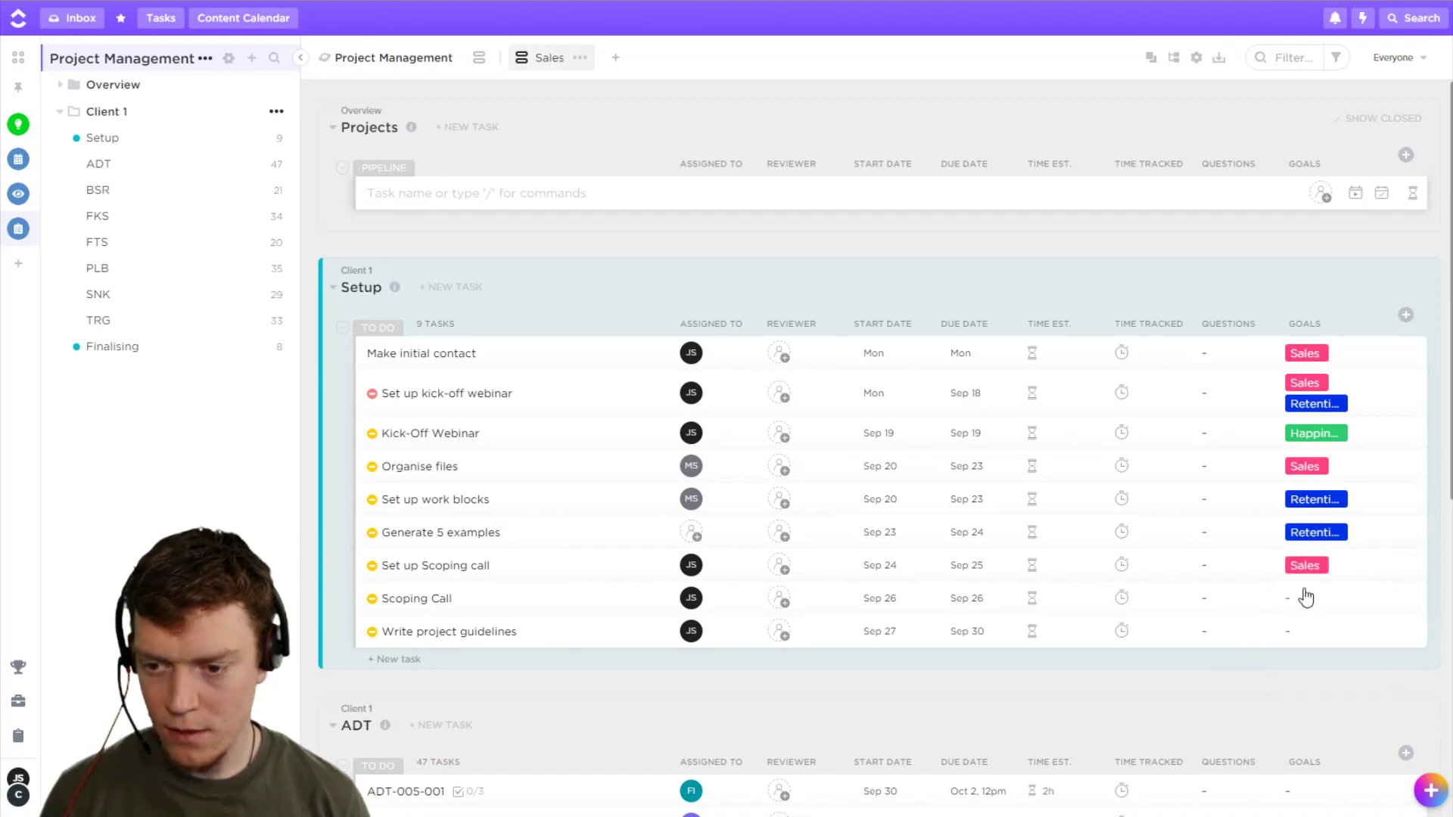
{"action": "left_click", "coordinate": [1306, 598]}
{"action": "left_click", "coordinate": [1334, 669]}
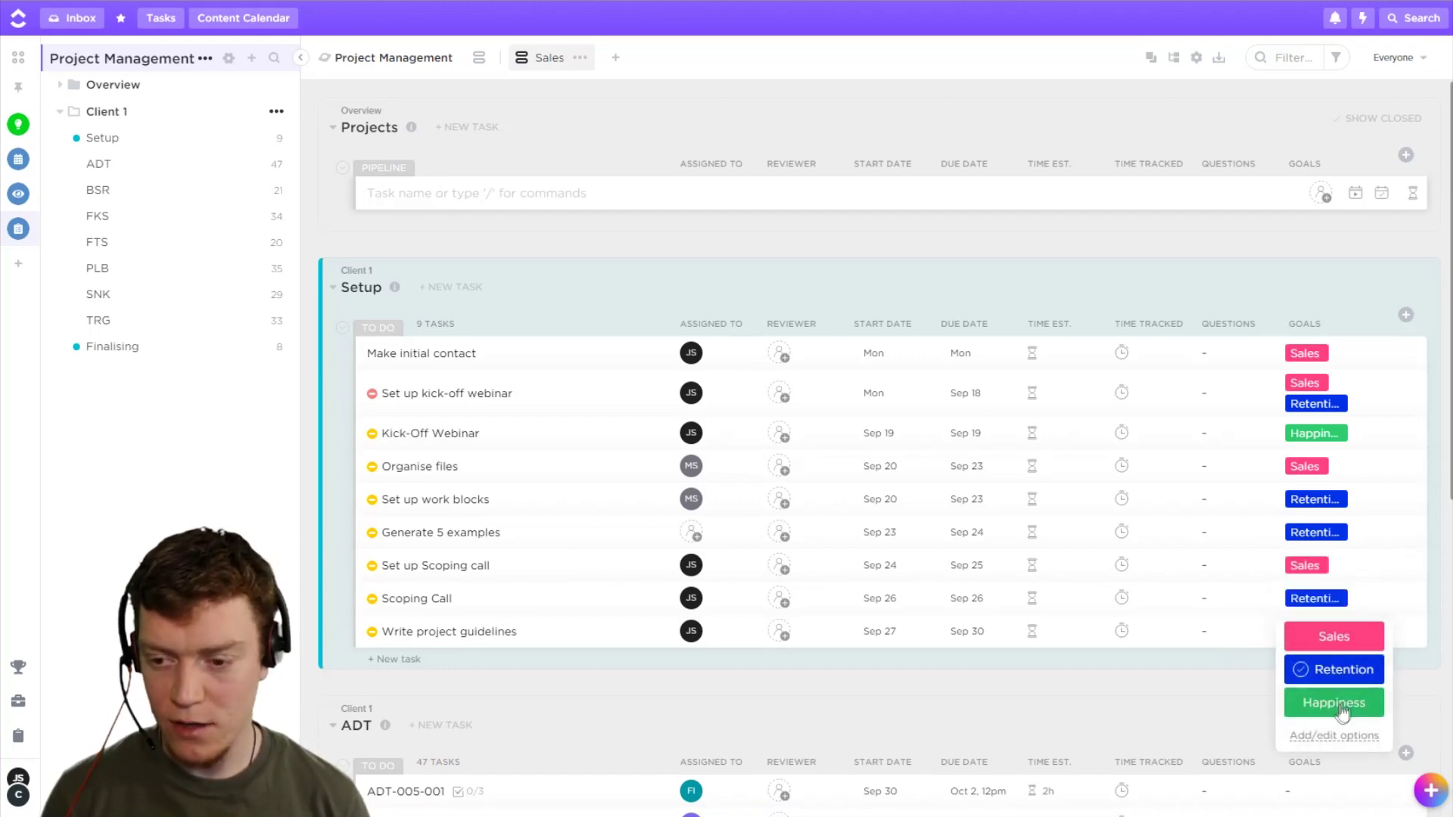
{"action": "left_click", "coordinate": [1338, 705]}
{"action": "left_click", "coordinate": [1223, 690]}
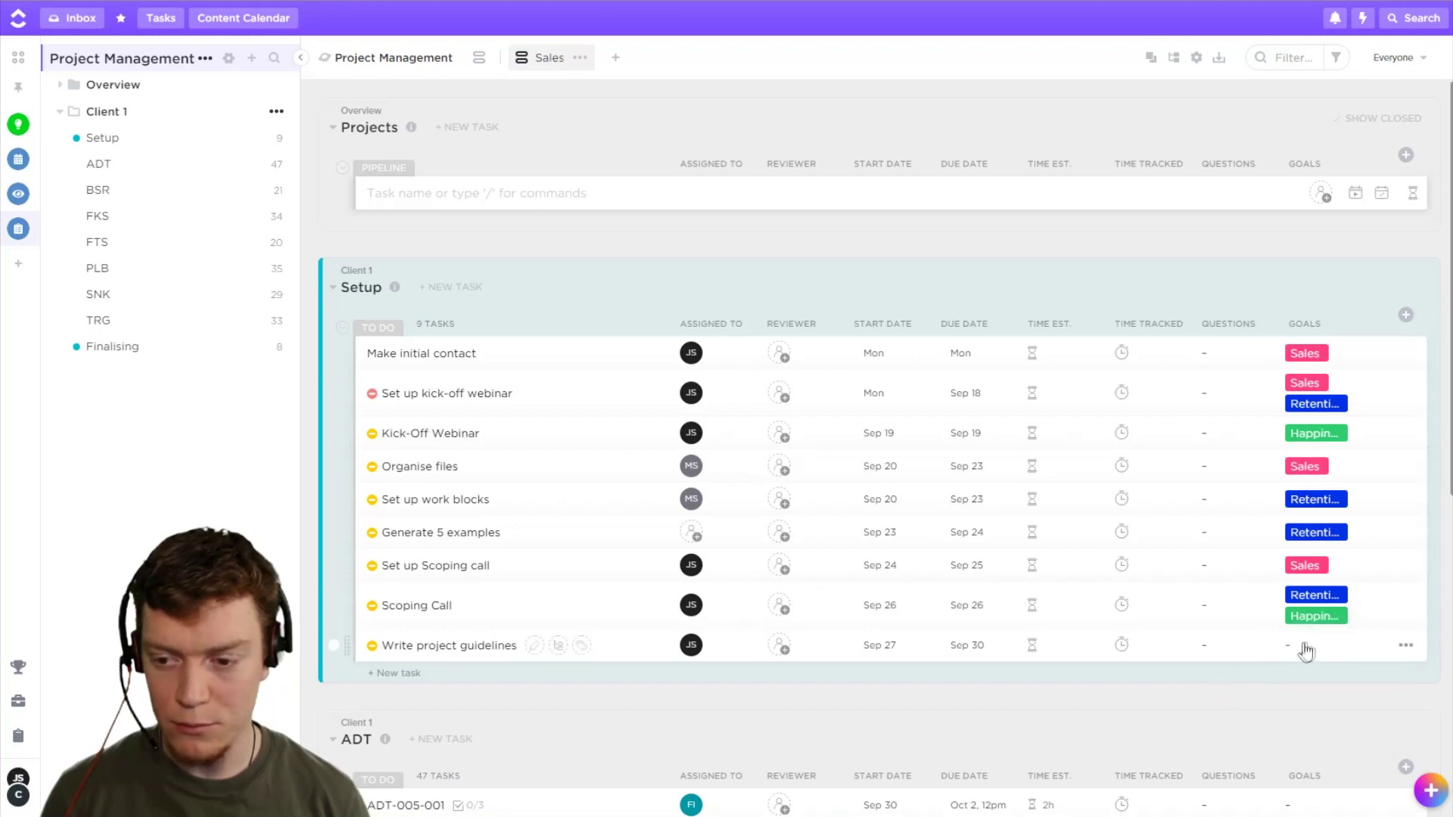
{"action": "left_click", "coordinate": [1305, 649]}
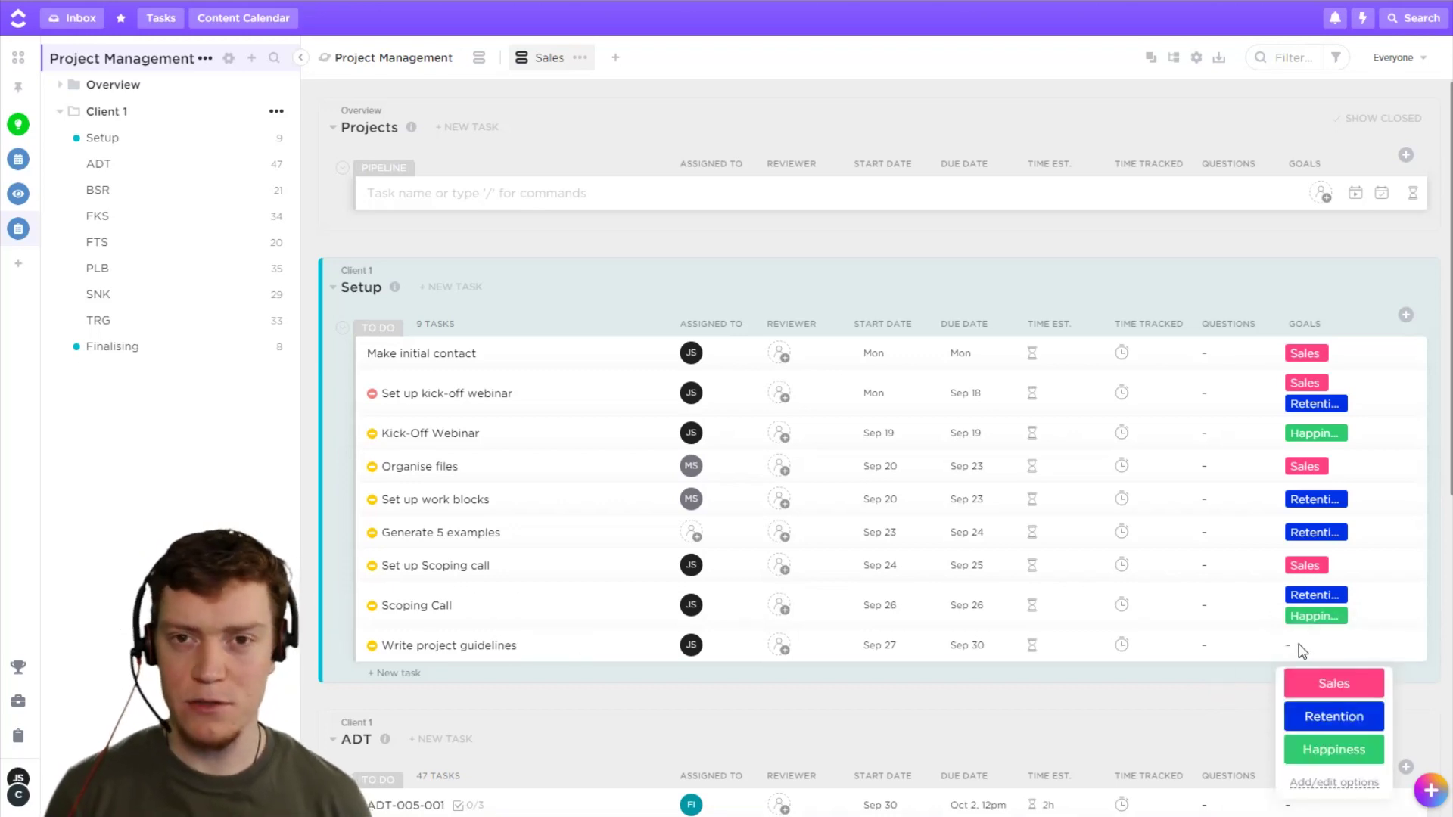
{"action": "left_click", "coordinate": [1333, 684]}
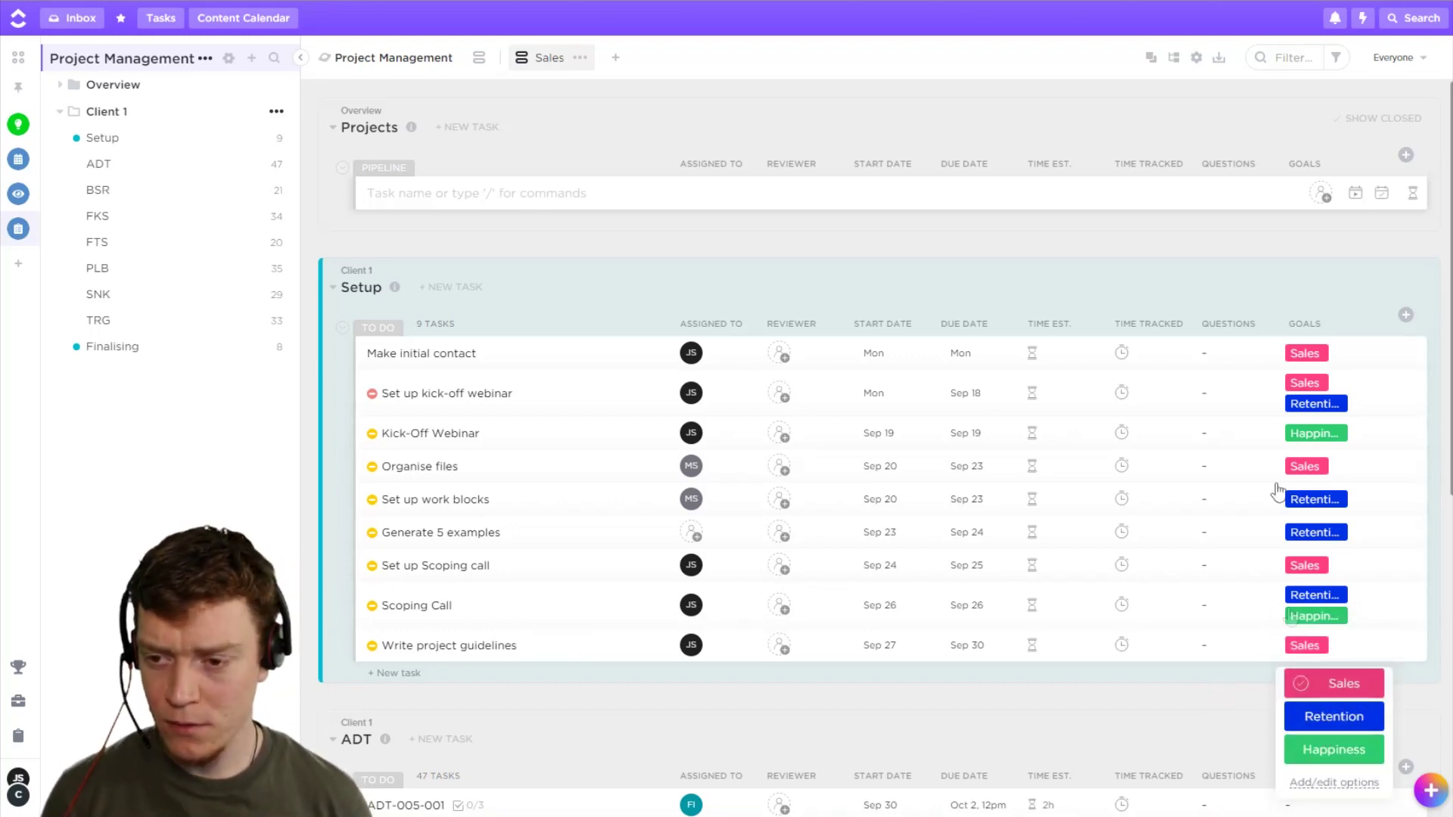
{"action": "left_click", "coordinate": [1290, 281]}
Hide the Goals column again from the Sales list view
{"action": "left_click", "coordinate": [1329, 324]}
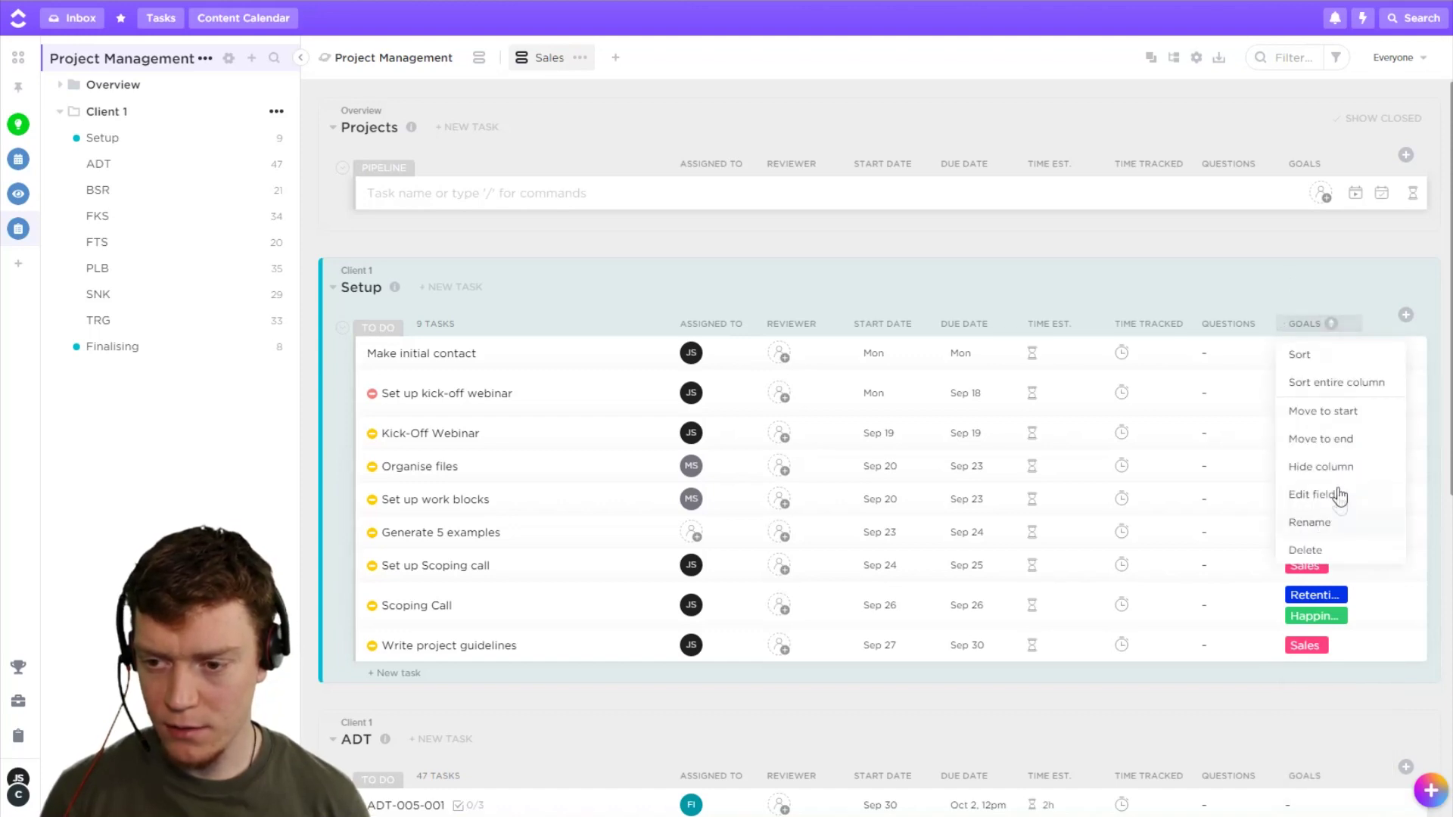
{"action": "left_click", "coordinate": [1324, 468]}
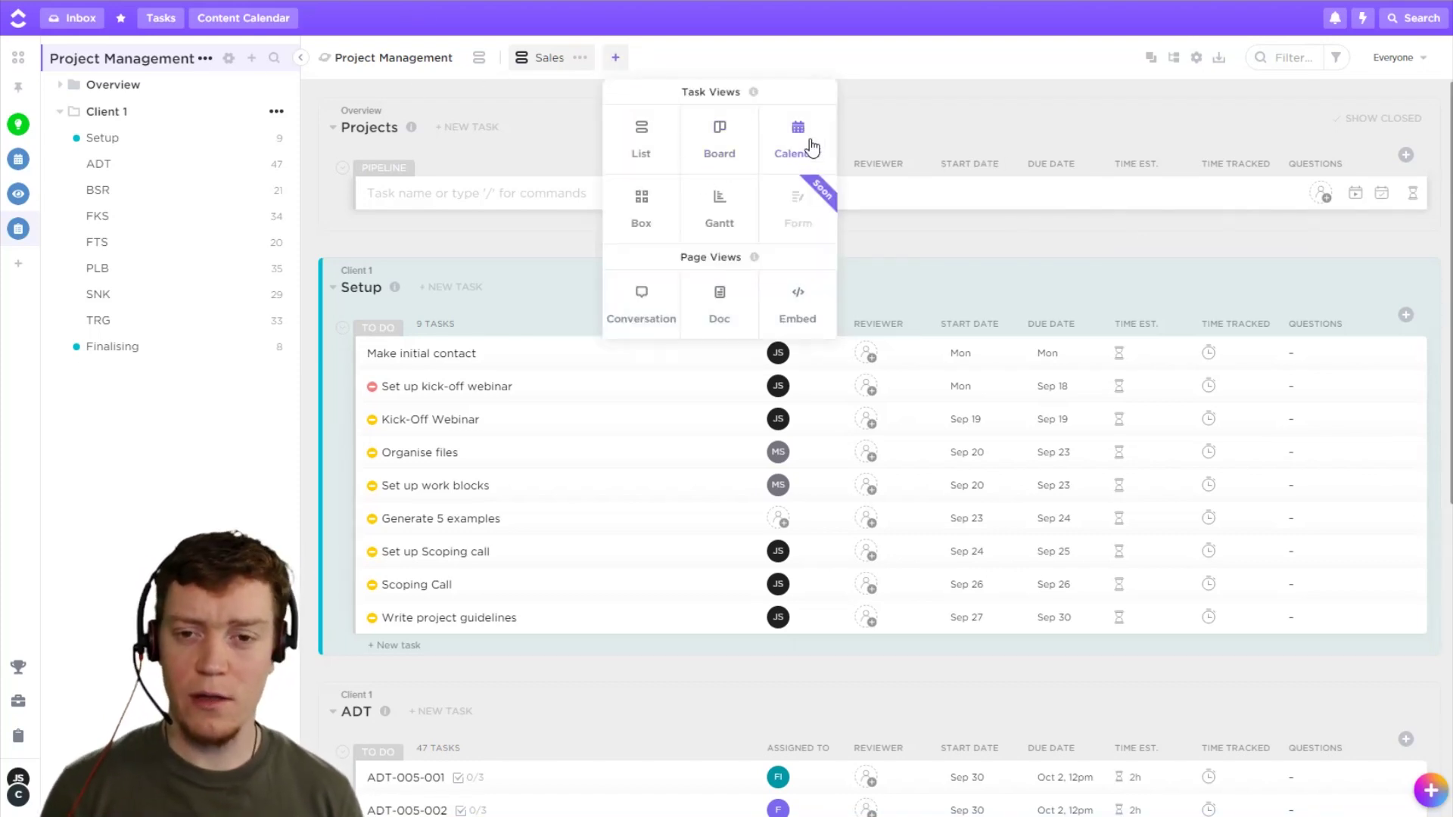
{"action": "left_click", "coordinate": [651, 147]}
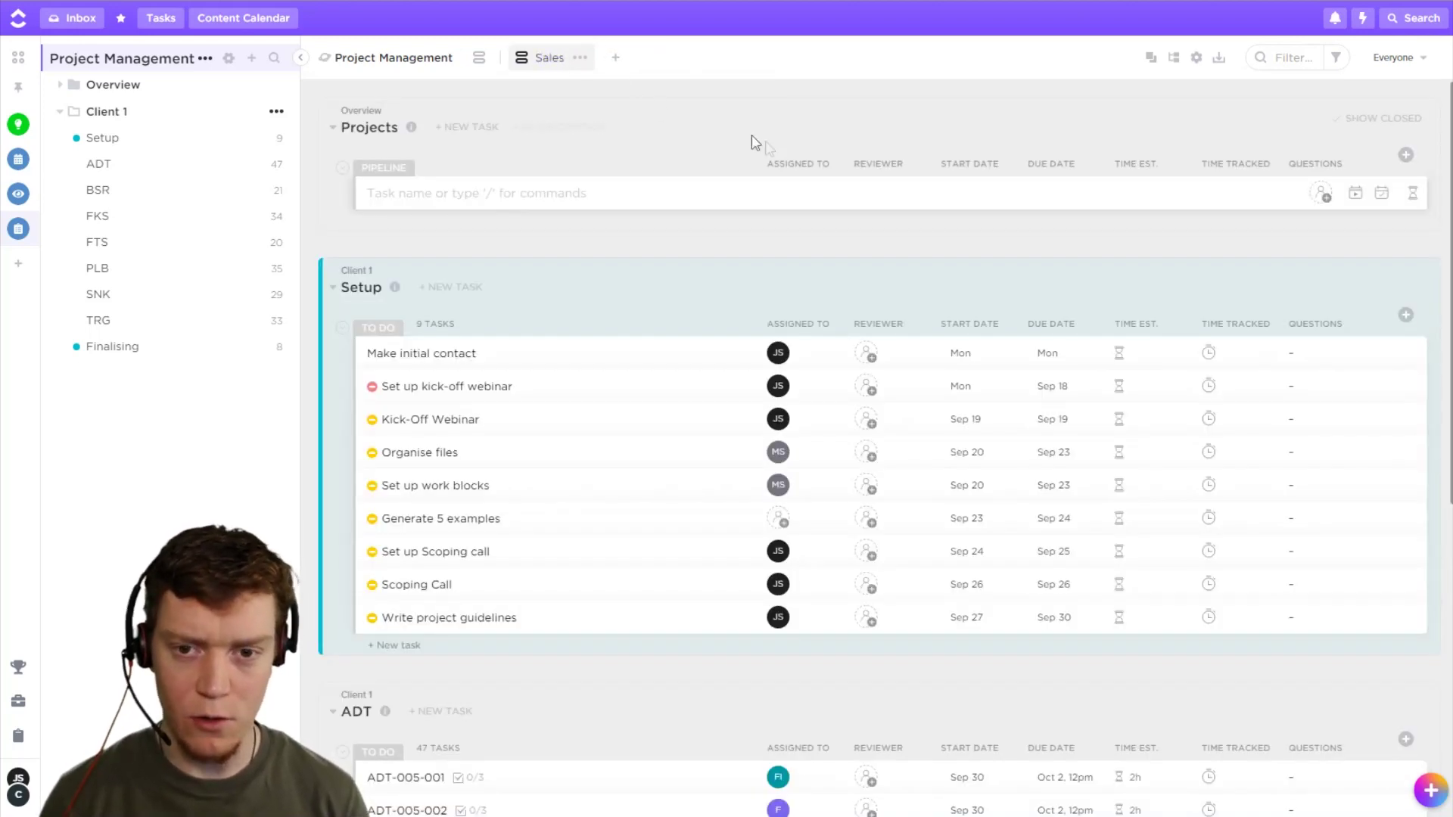
Filter the Sales view to Goals is Sales and save the layout for everyone
{"action": "left_click", "coordinate": [1336, 56]}
{"action": "scroll", "coordinate": [1192, 340], "scroll_direction": "down", "scroll_amount": 5}
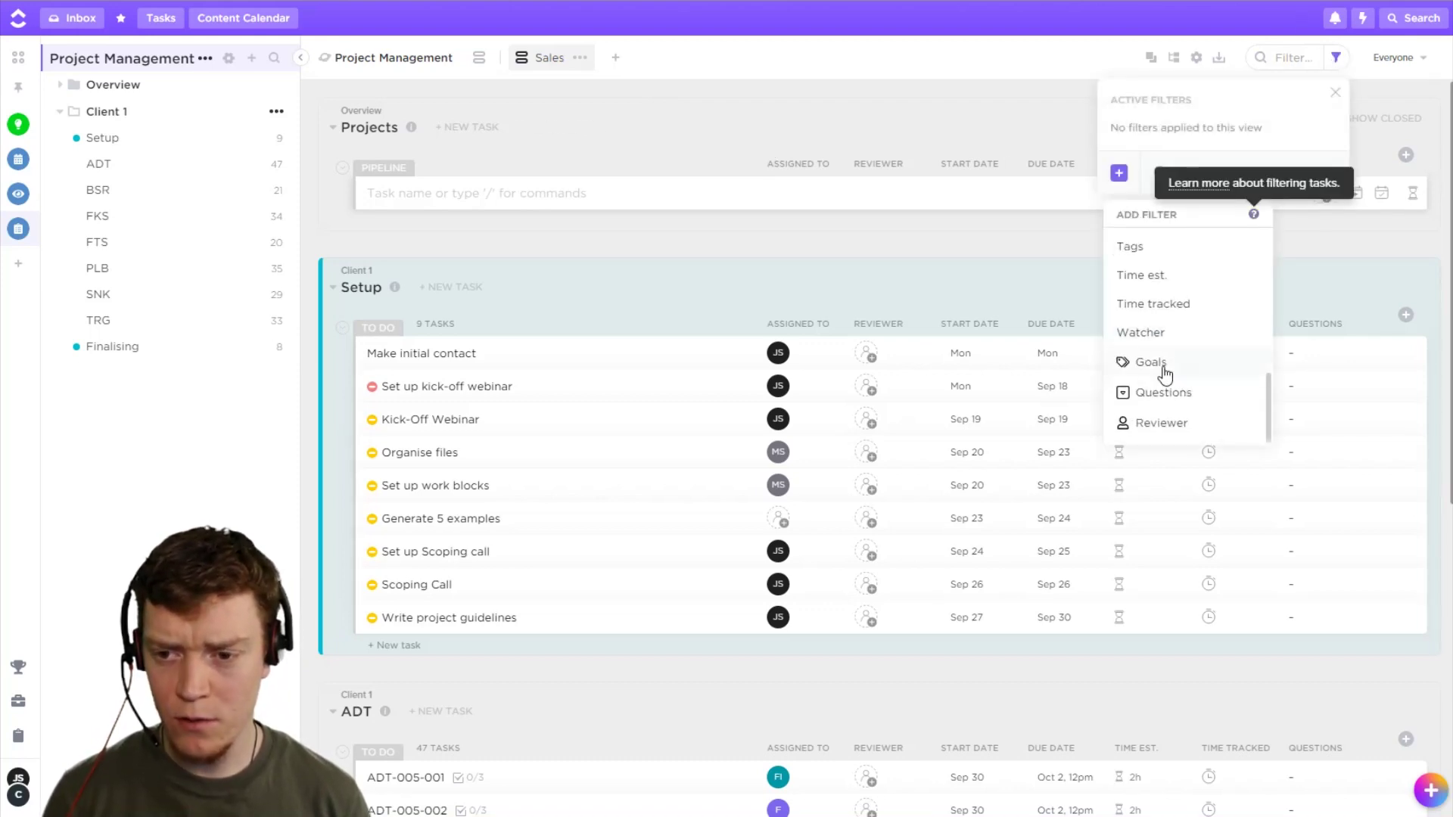
{"action": "left_click", "coordinate": [1165, 365]}
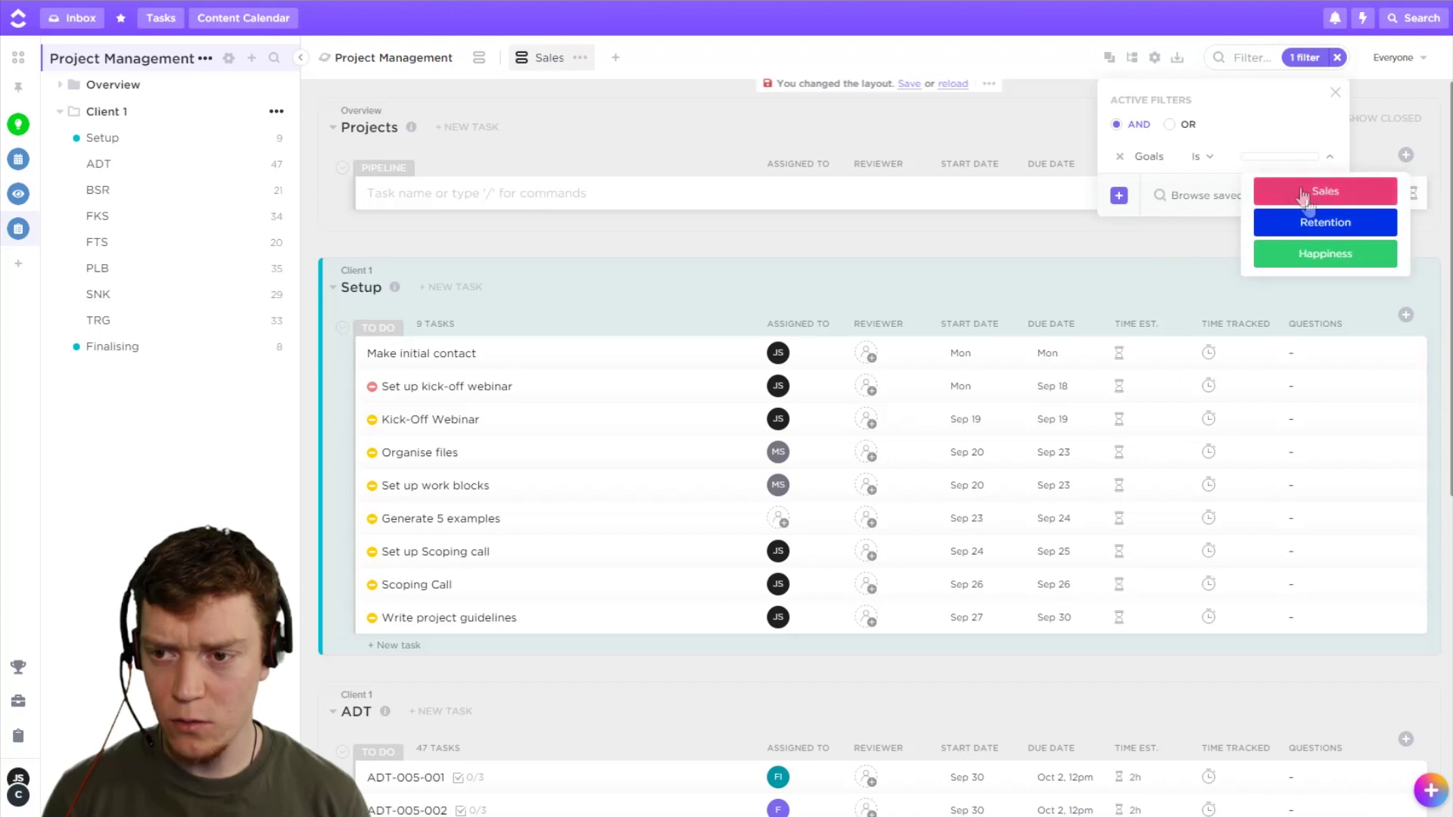
{"action": "left_click", "coordinate": [1304, 195]}
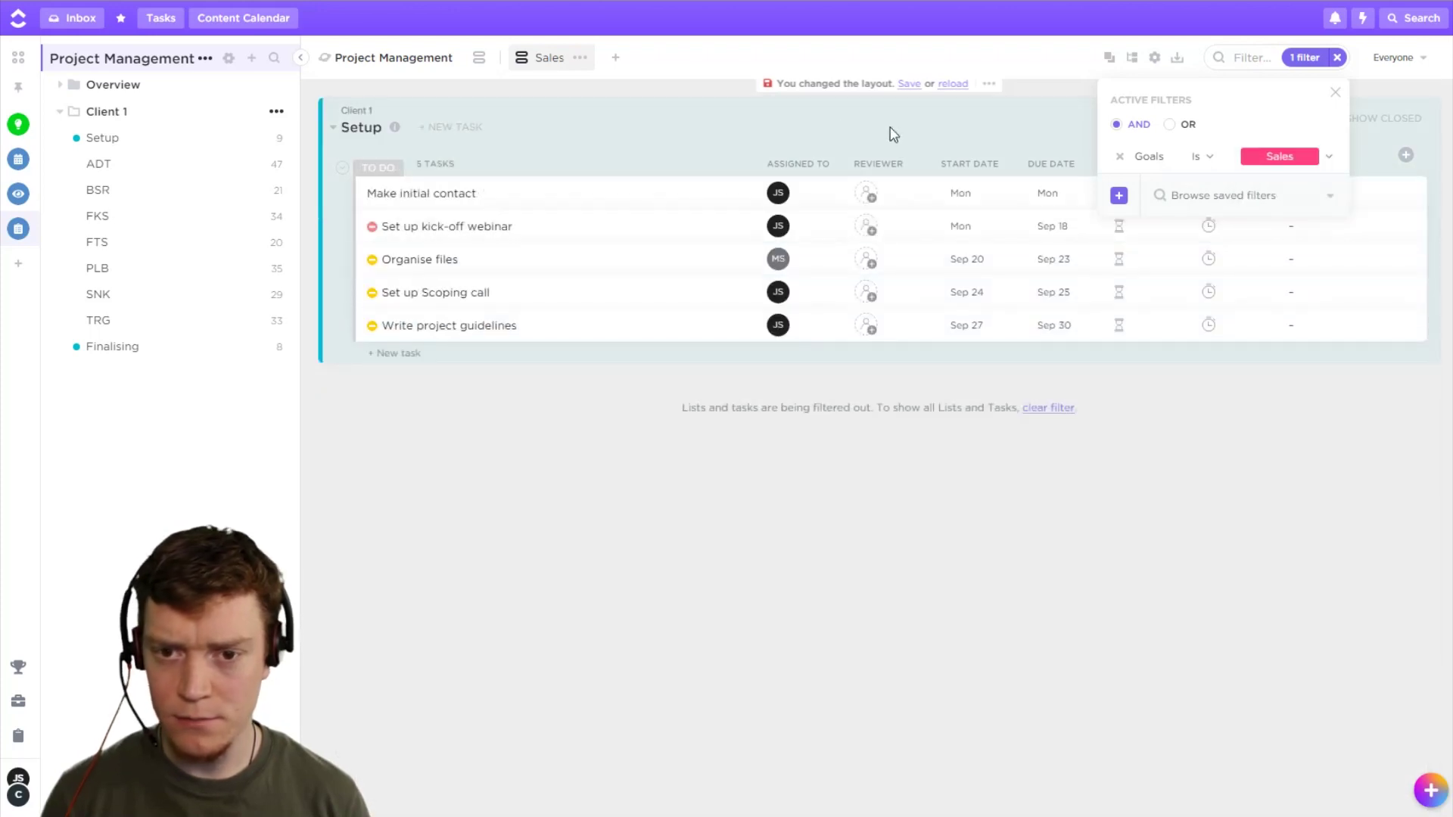
{"action": "left_click", "coordinate": [893, 134]}
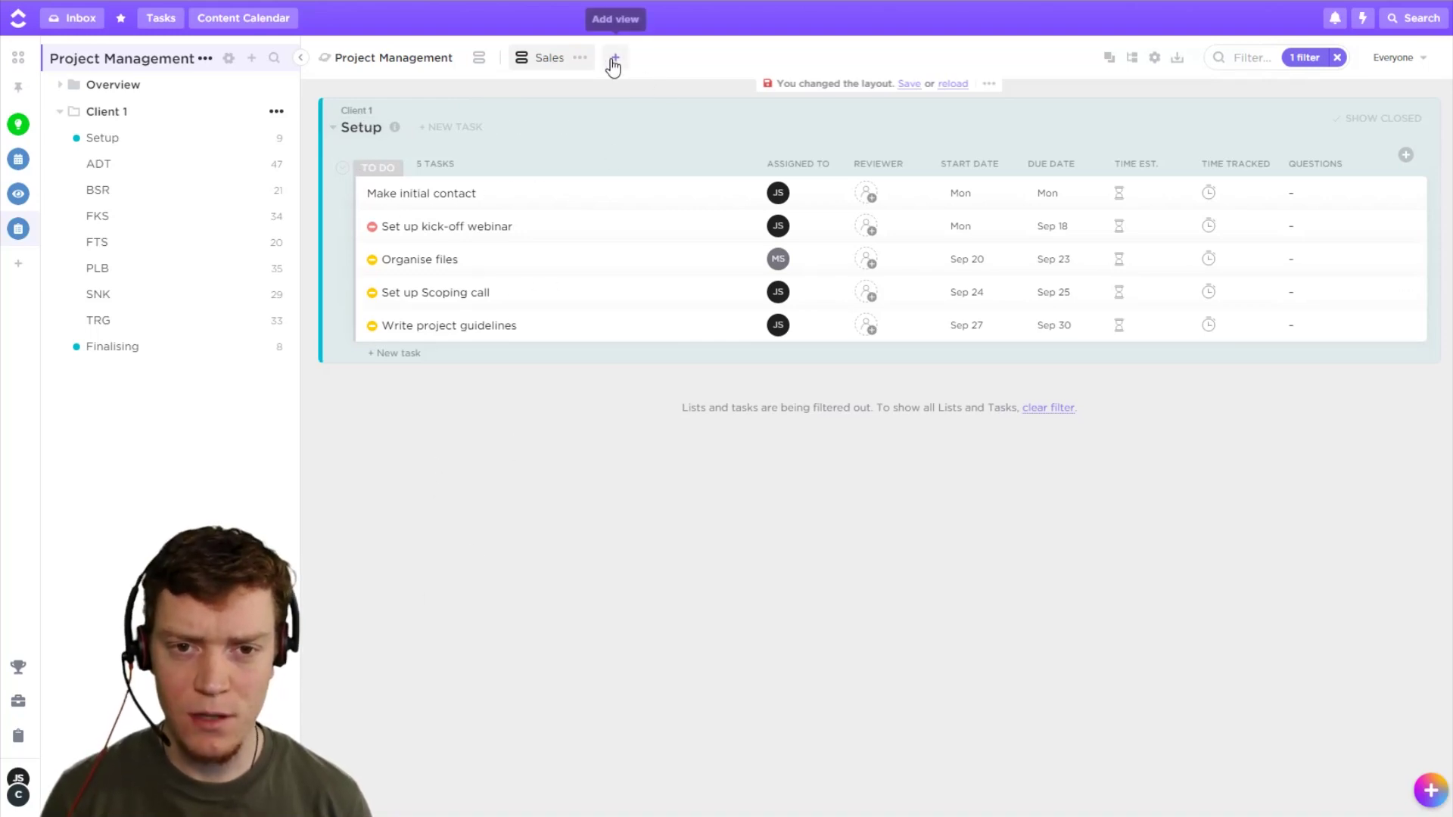
{"action": "left_click", "coordinate": [911, 84]}
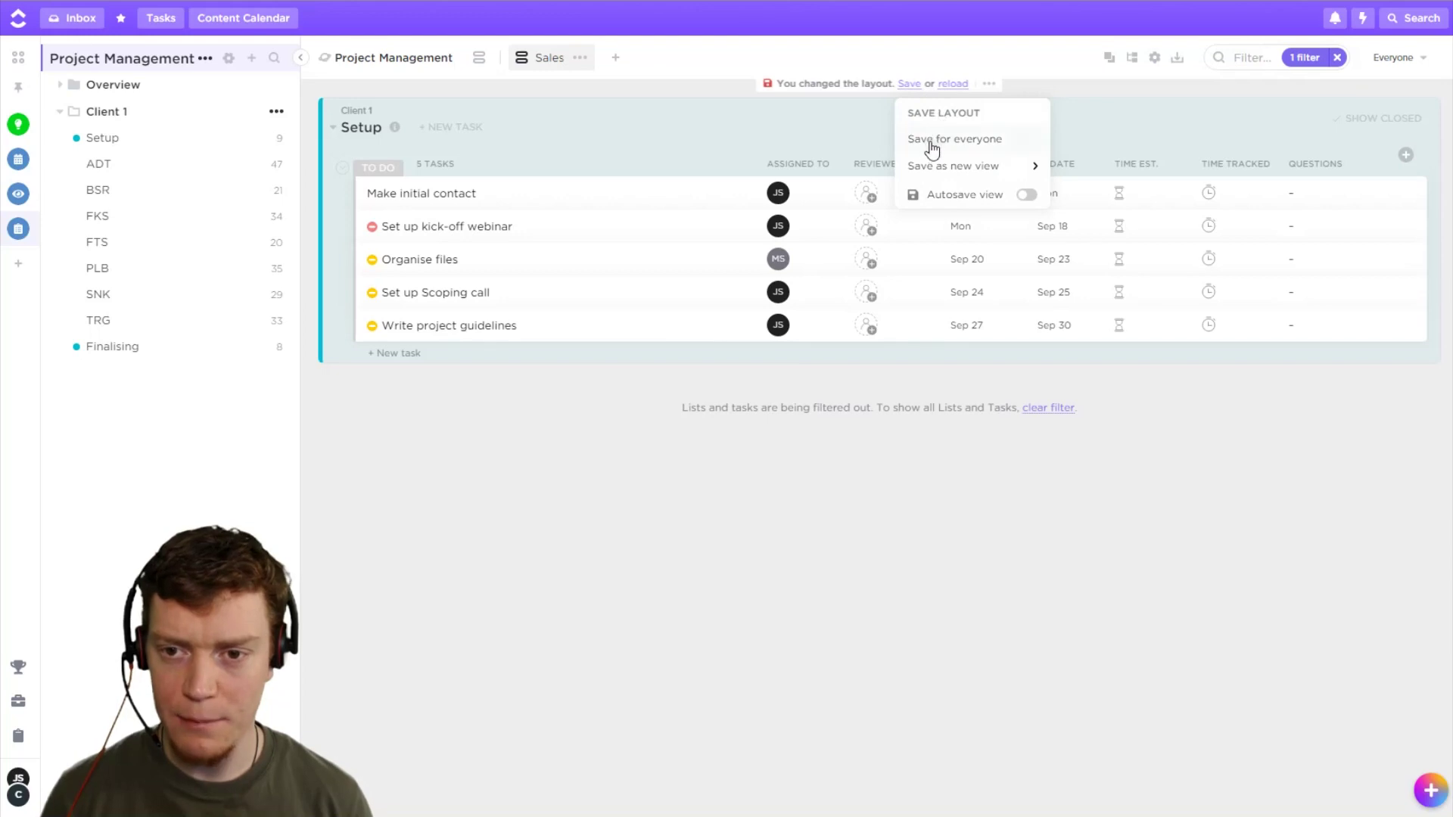
{"action": "left_click", "coordinate": [938, 140]}
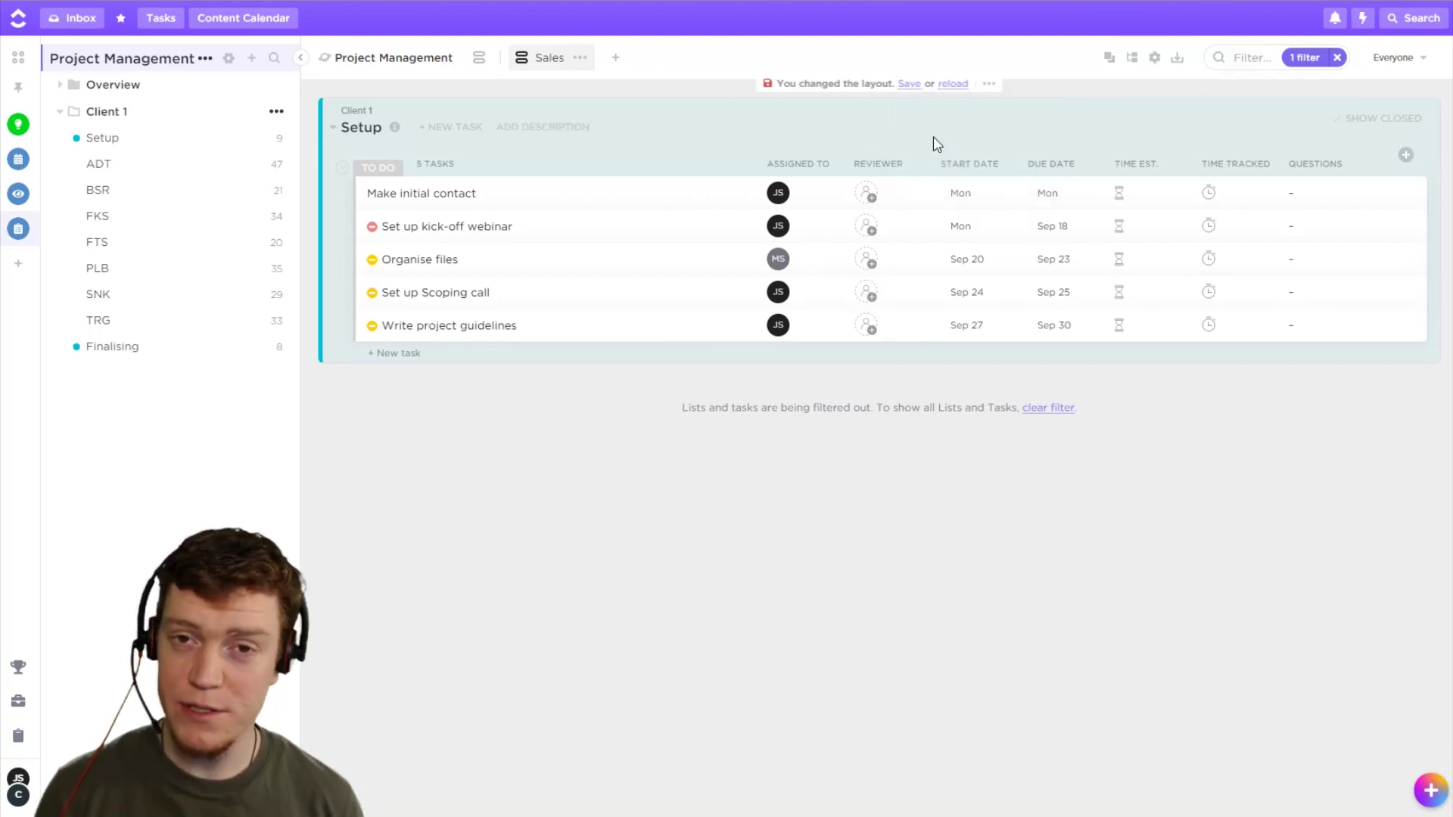
Add a new List view named Rentention
{"action": "left_click", "coordinate": [617, 64]}
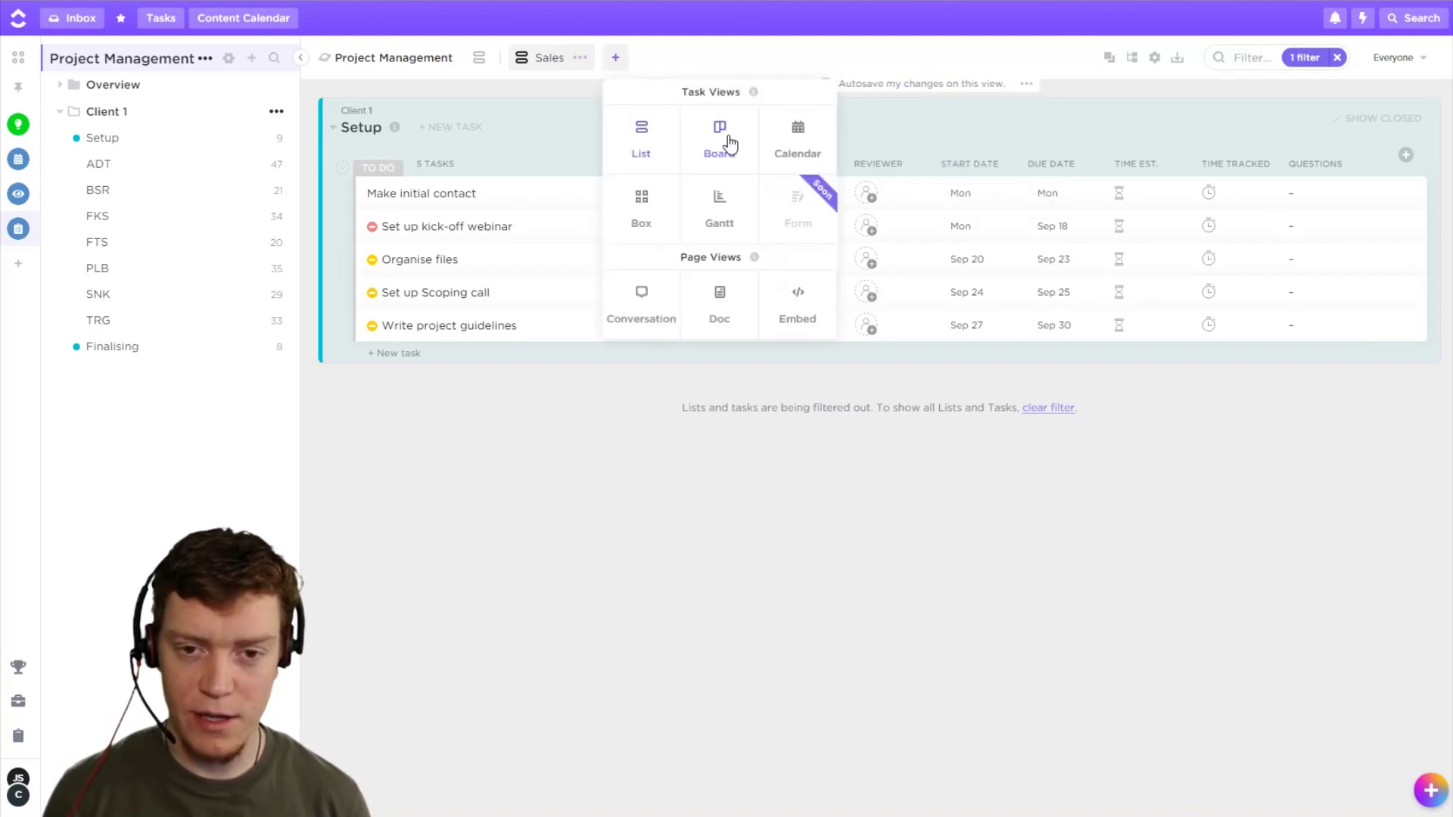
{"action": "left_click", "coordinate": [641, 140]}
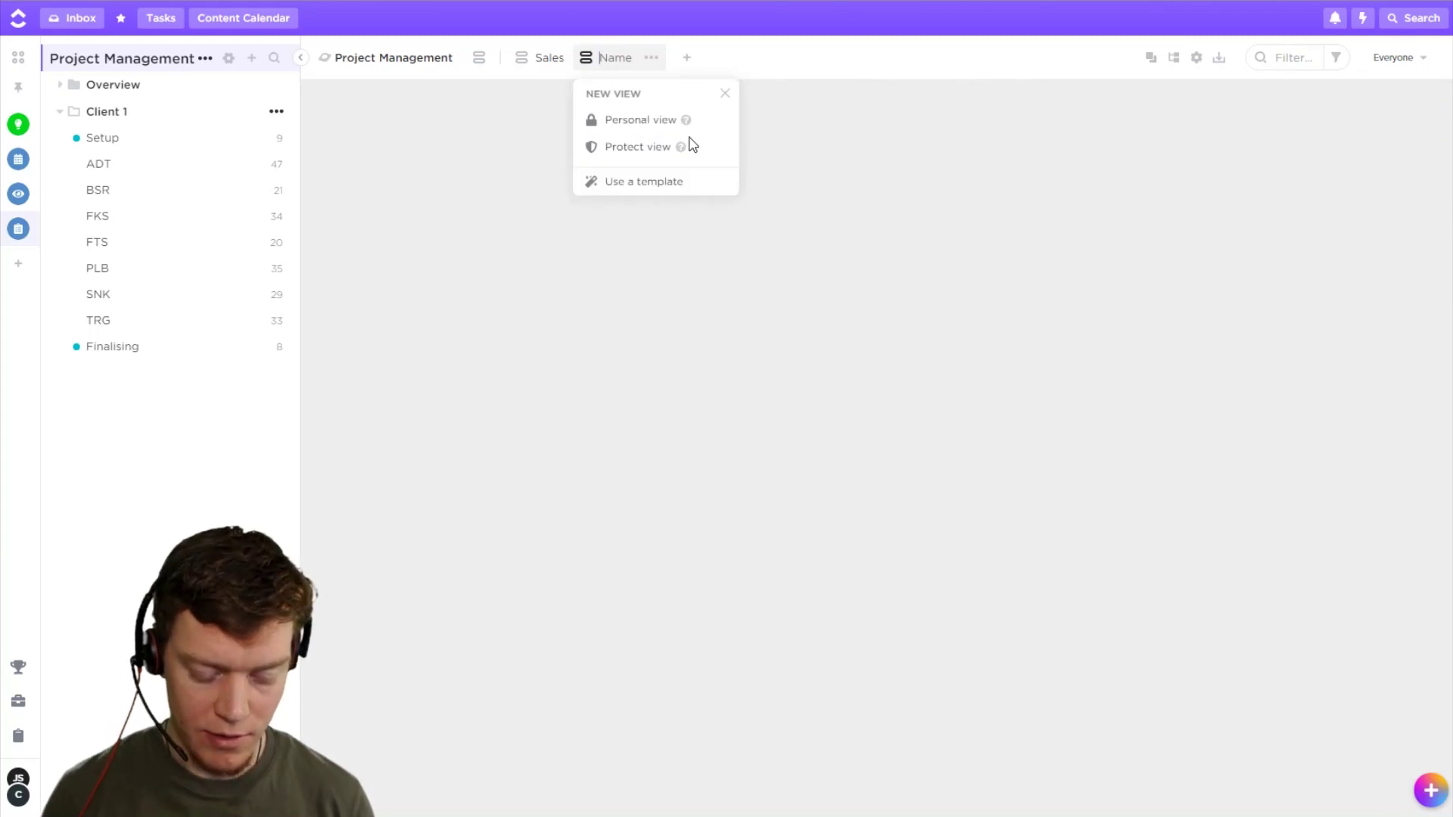
{"action": "type", "text": "T"}
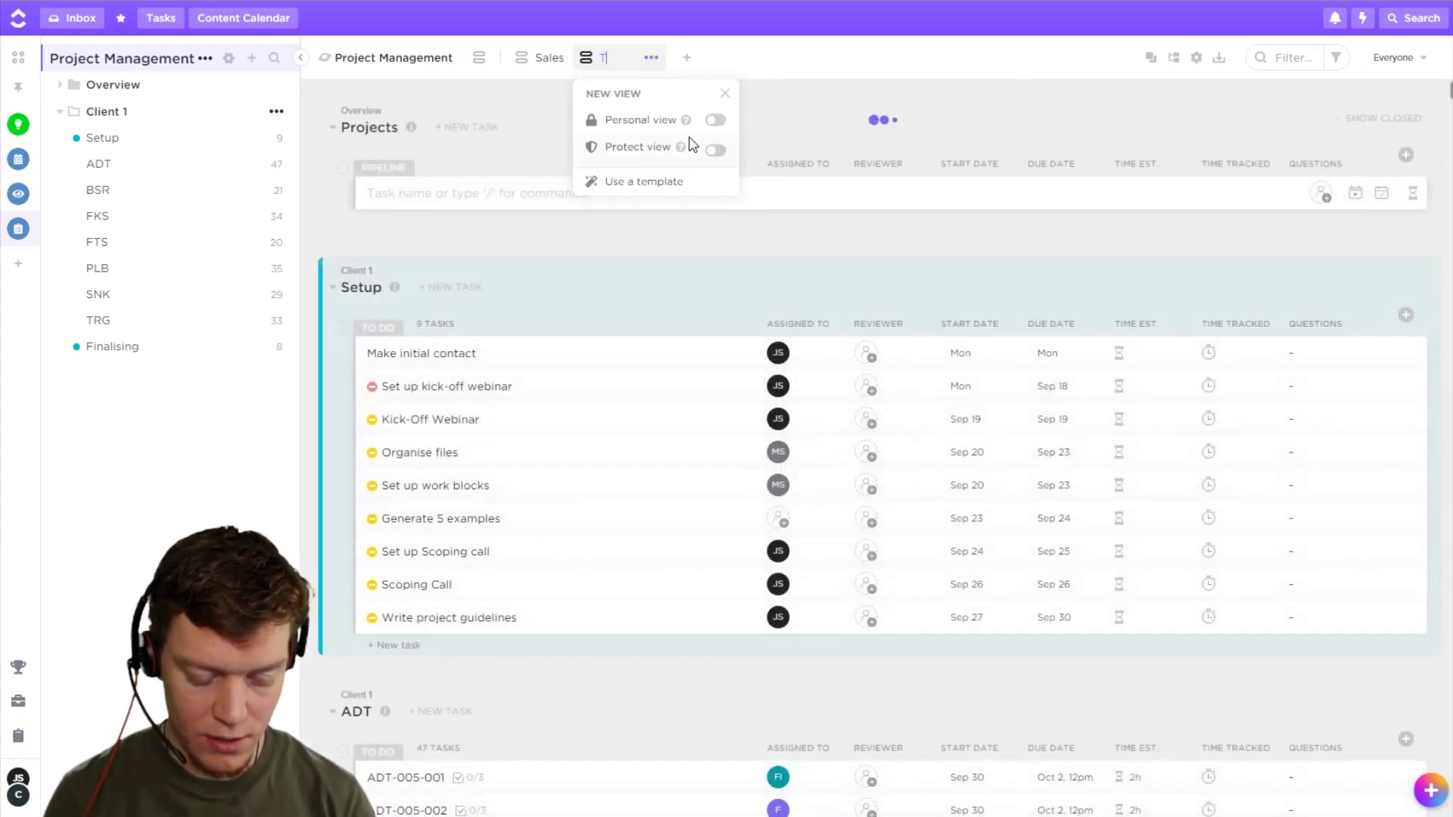
{"action": "key", "text": "BackSpace"}
{"action": "type", "text": "Rentention"}
{"action": "key", "text": "Return"}
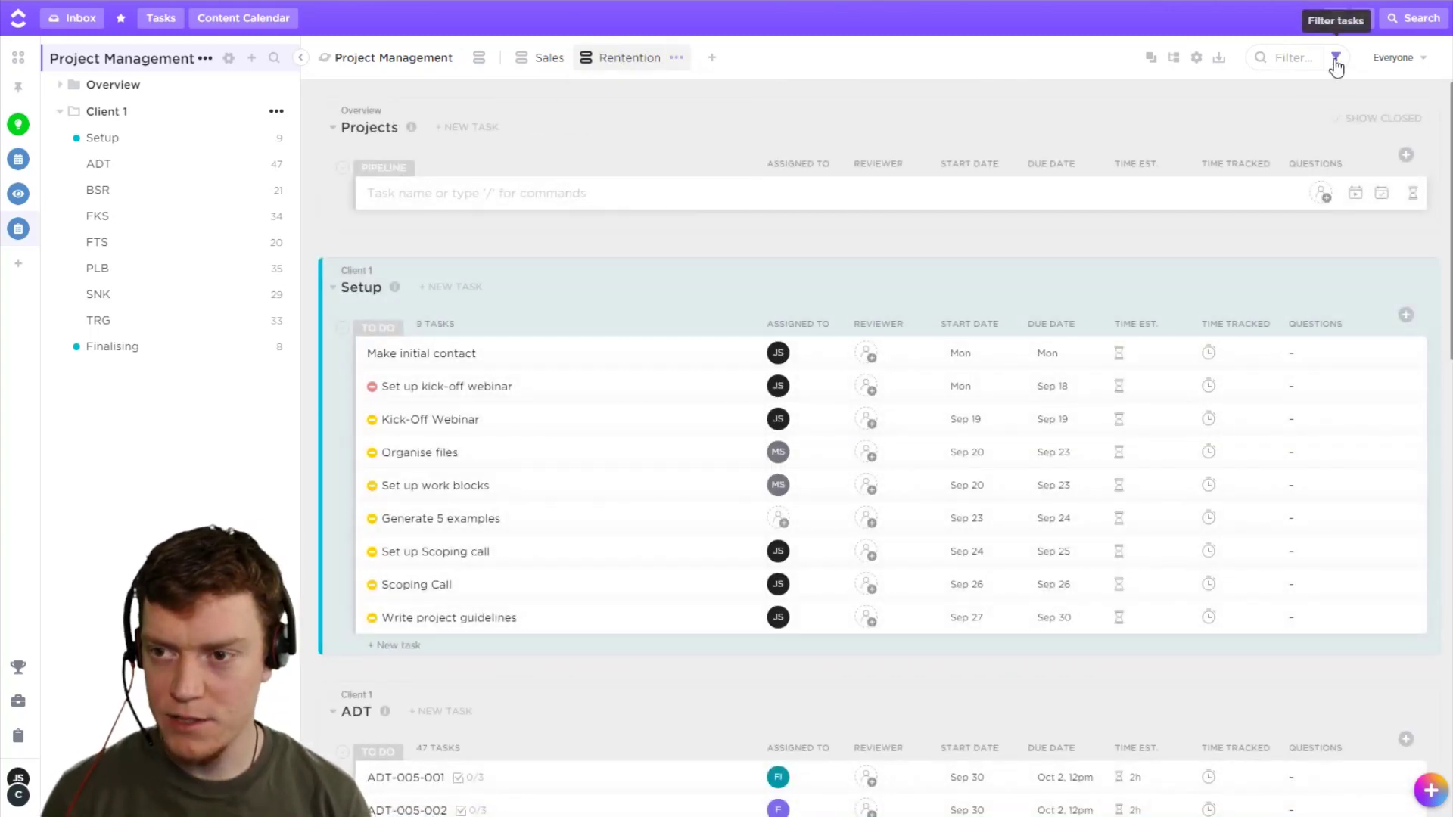
Filter the Rentention view to Goals is Retention and save it for everyone
{"action": "left_click", "coordinate": [1337, 61]}
{"action": "scroll", "coordinate": [1183, 340], "scroll_direction": "down", "scroll_amount": 5}
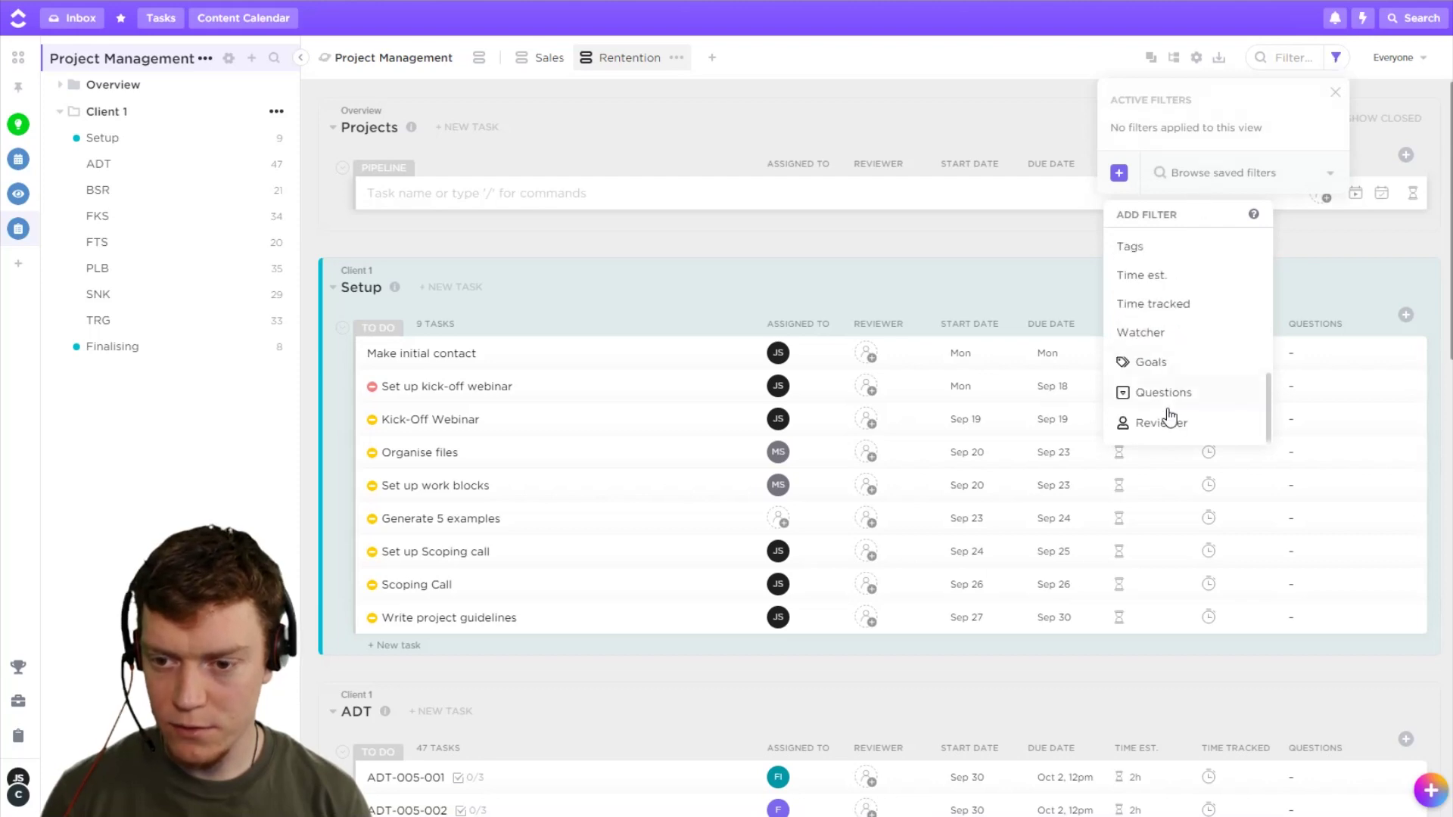
{"action": "left_click", "coordinate": [1173, 367]}
{"action": "left_click", "coordinate": [1259, 191]}
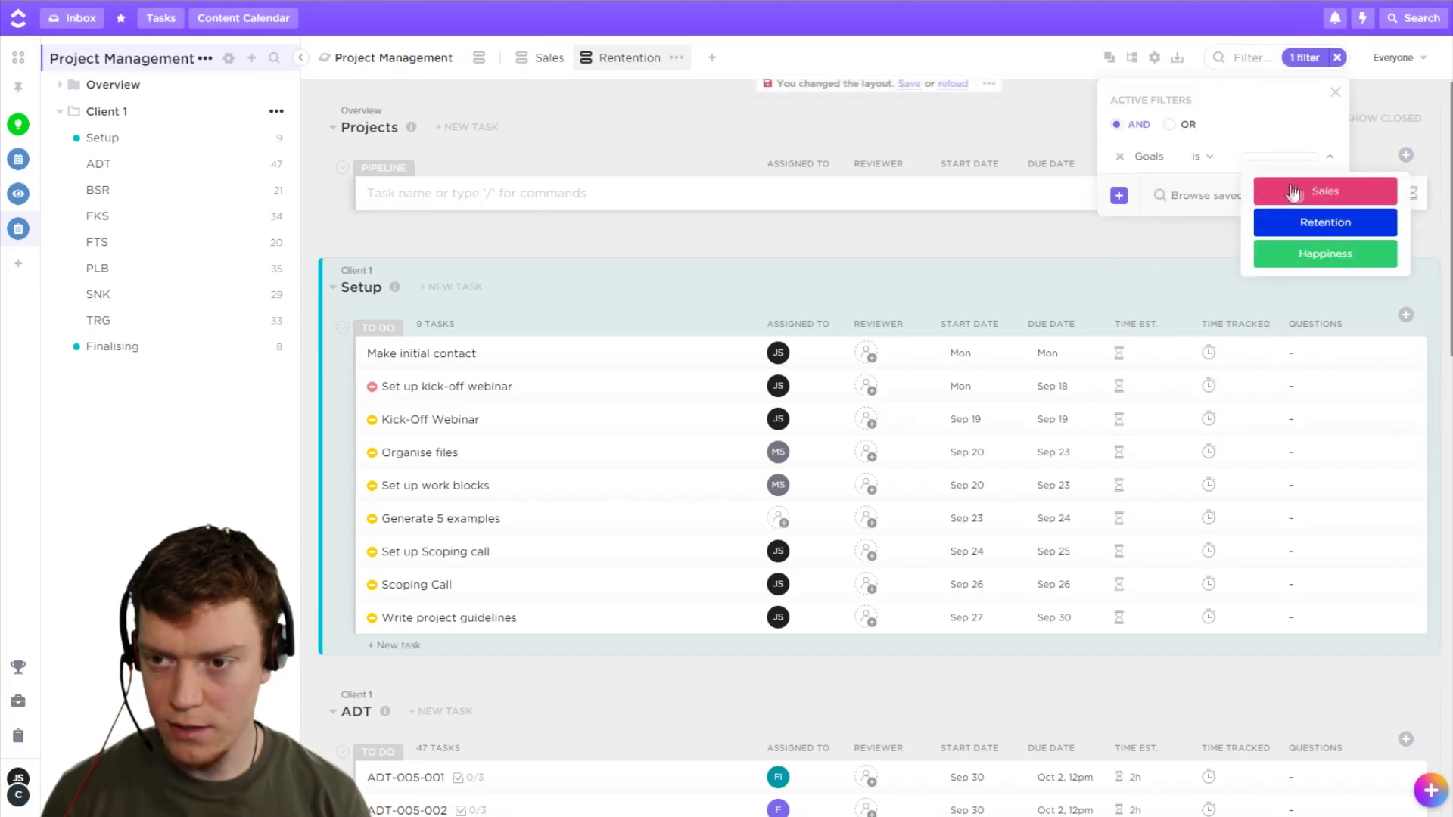
{"action": "left_click", "coordinate": [1297, 215]}
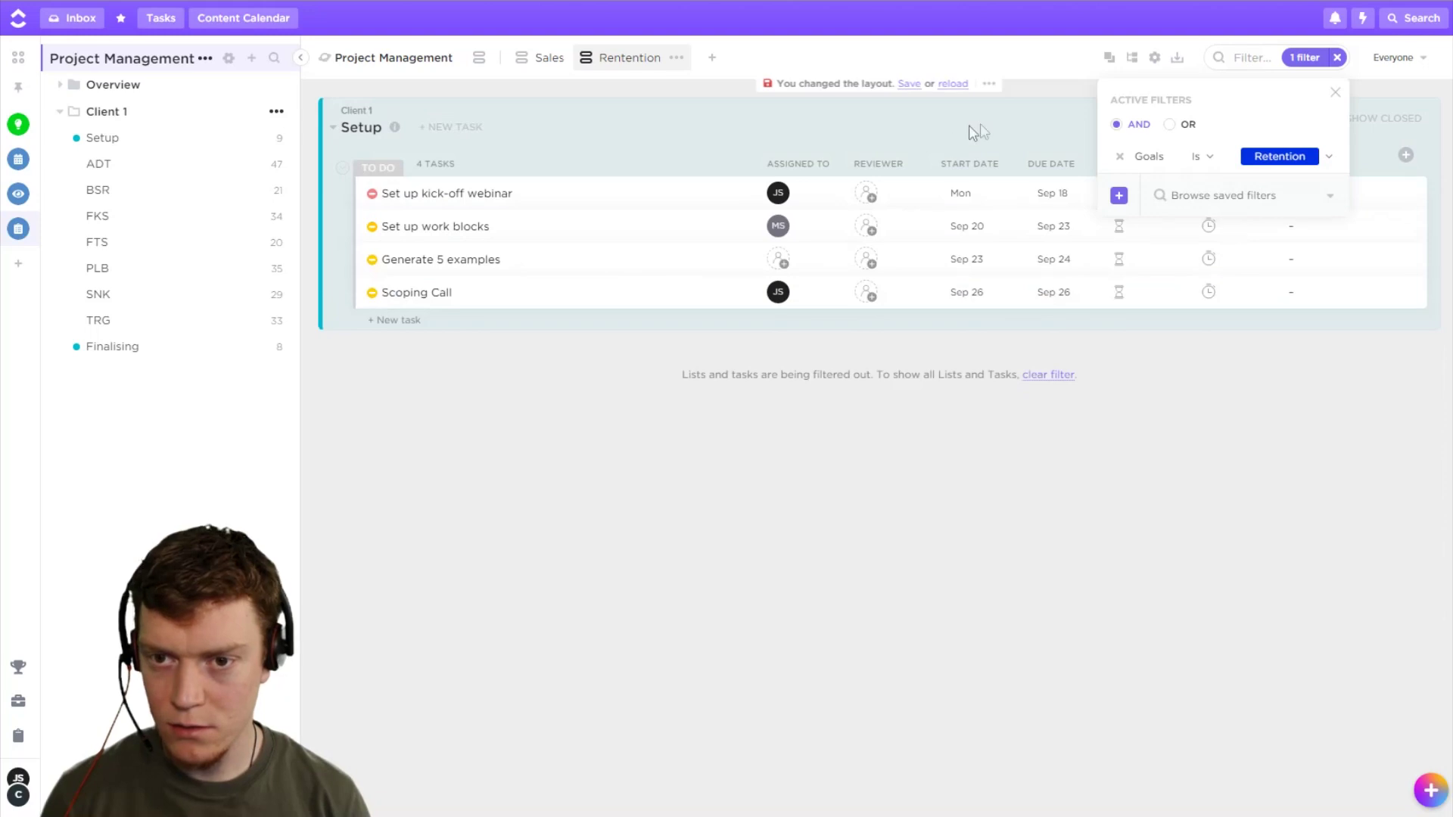
{"action": "left_click", "coordinate": [908, 84]}
{"action": "left_click", "coordinate": [953, 142]}
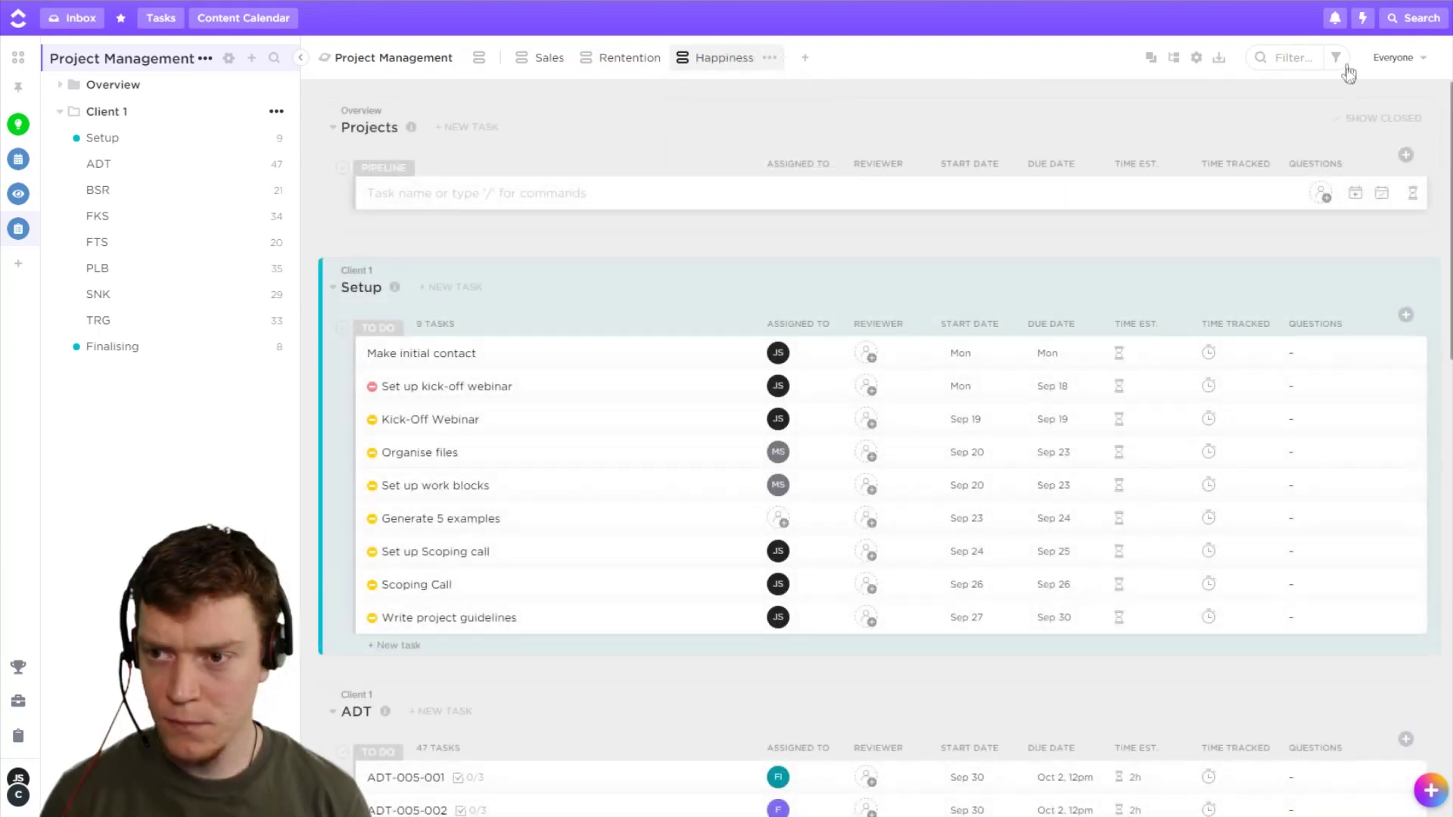
Filter the Happiness view to Goals is Happiness and save it for everyone
{"action": "left_click", "coordinate": [1338, 58]}
{"action": "scroll", "coordinate": [1193, 315], "scroll_direction": "down", "scroll_amount": 5}
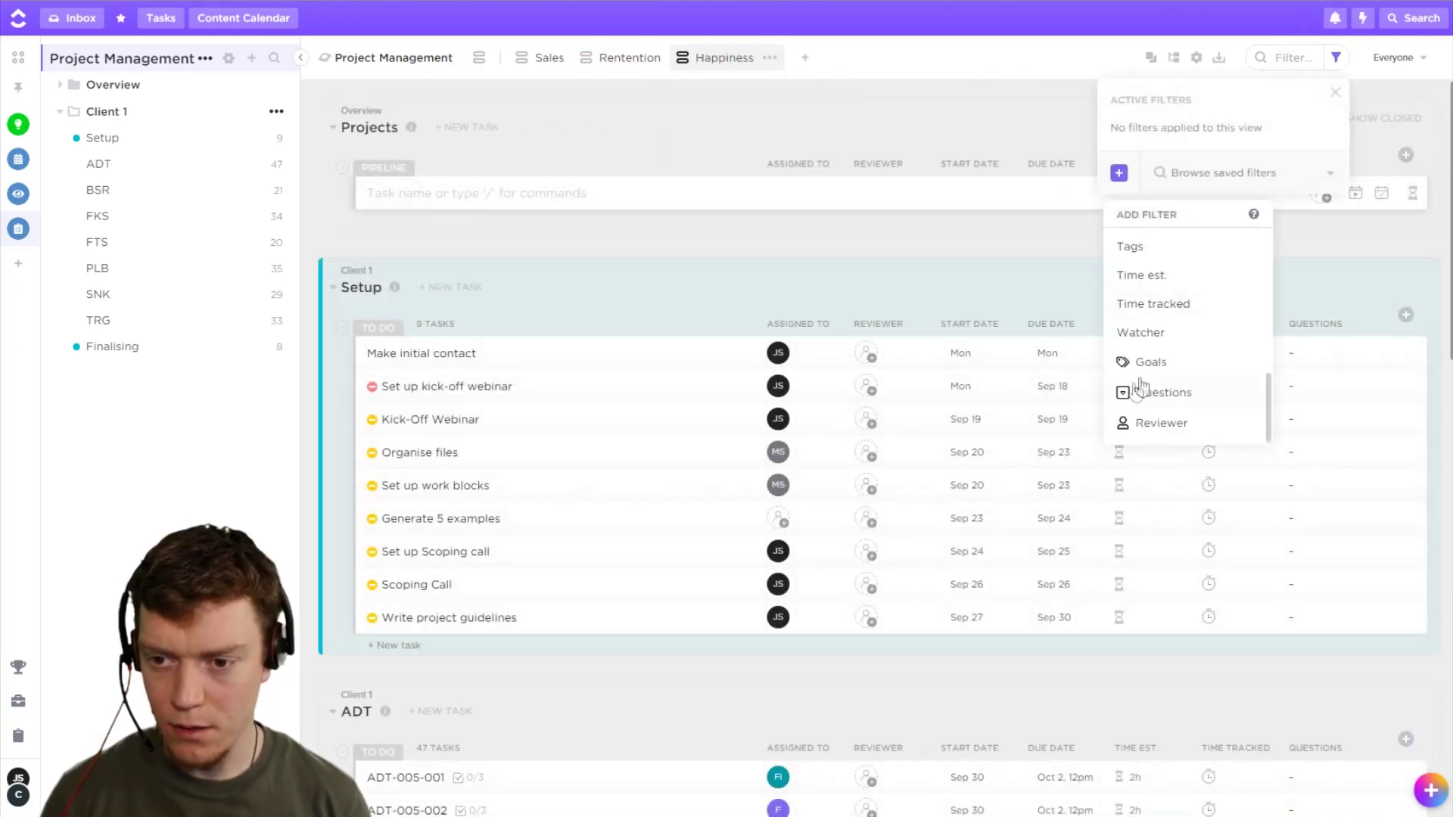
{"action": "left_click", "coordinate": [1151, 373]}
{"action": "left_click", "coordinate": [1226, 194]}
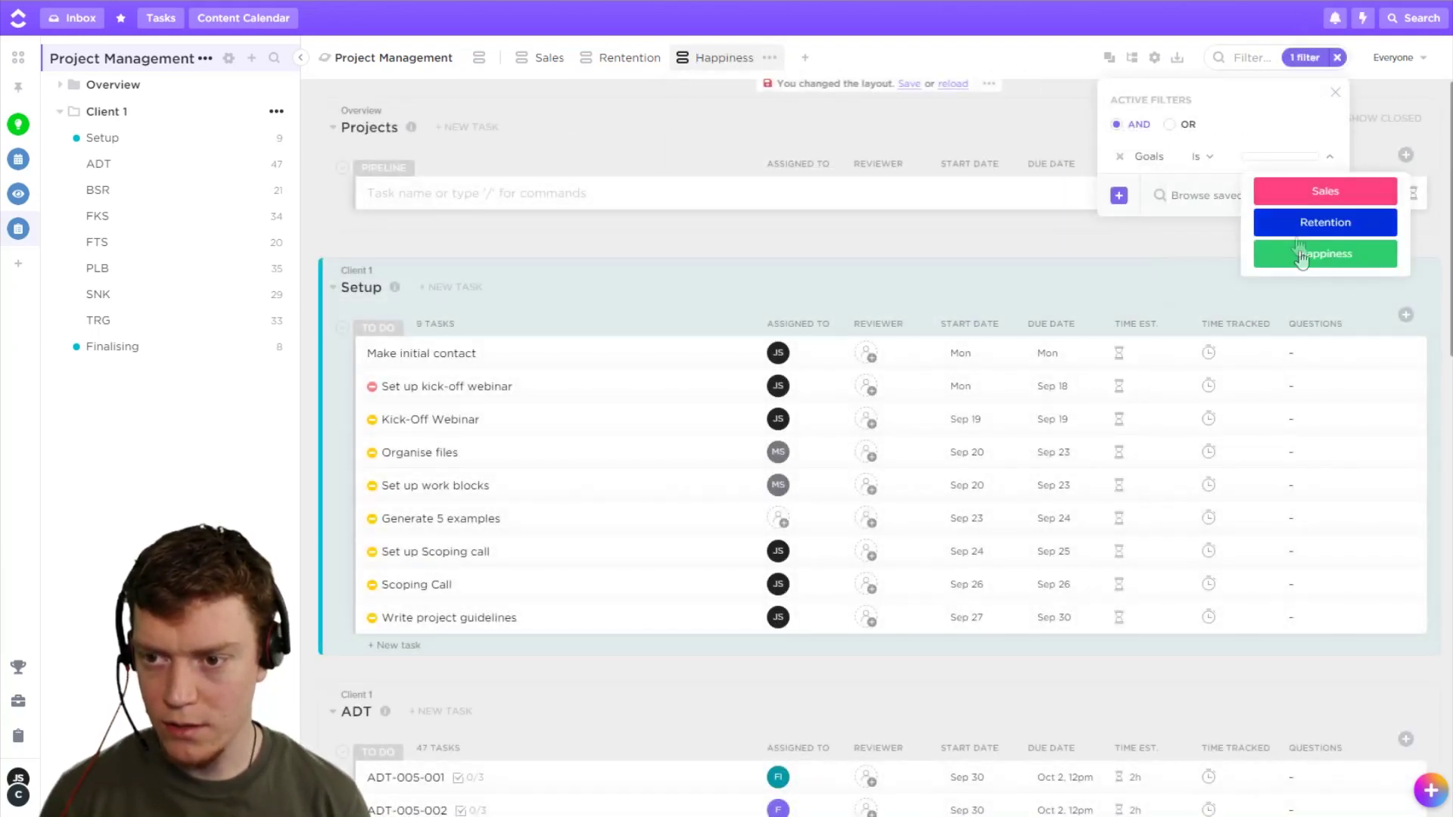
{"action": "left_click", "coordinate": [1298, 258]}
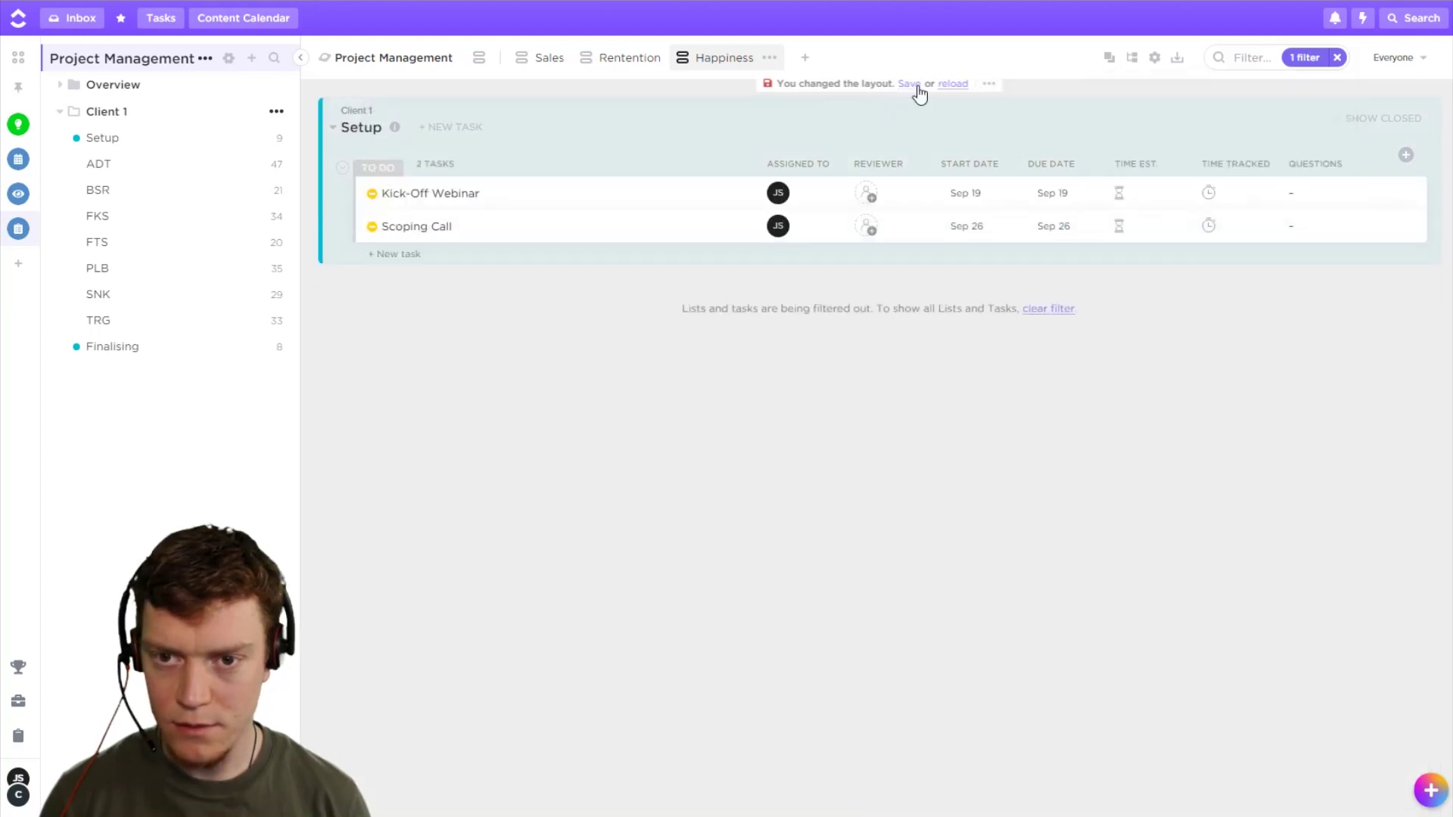
{"action": "left_click", "coordinate": [909, 84]}
{"action": "left_click", "coordinate": [950, 141]}
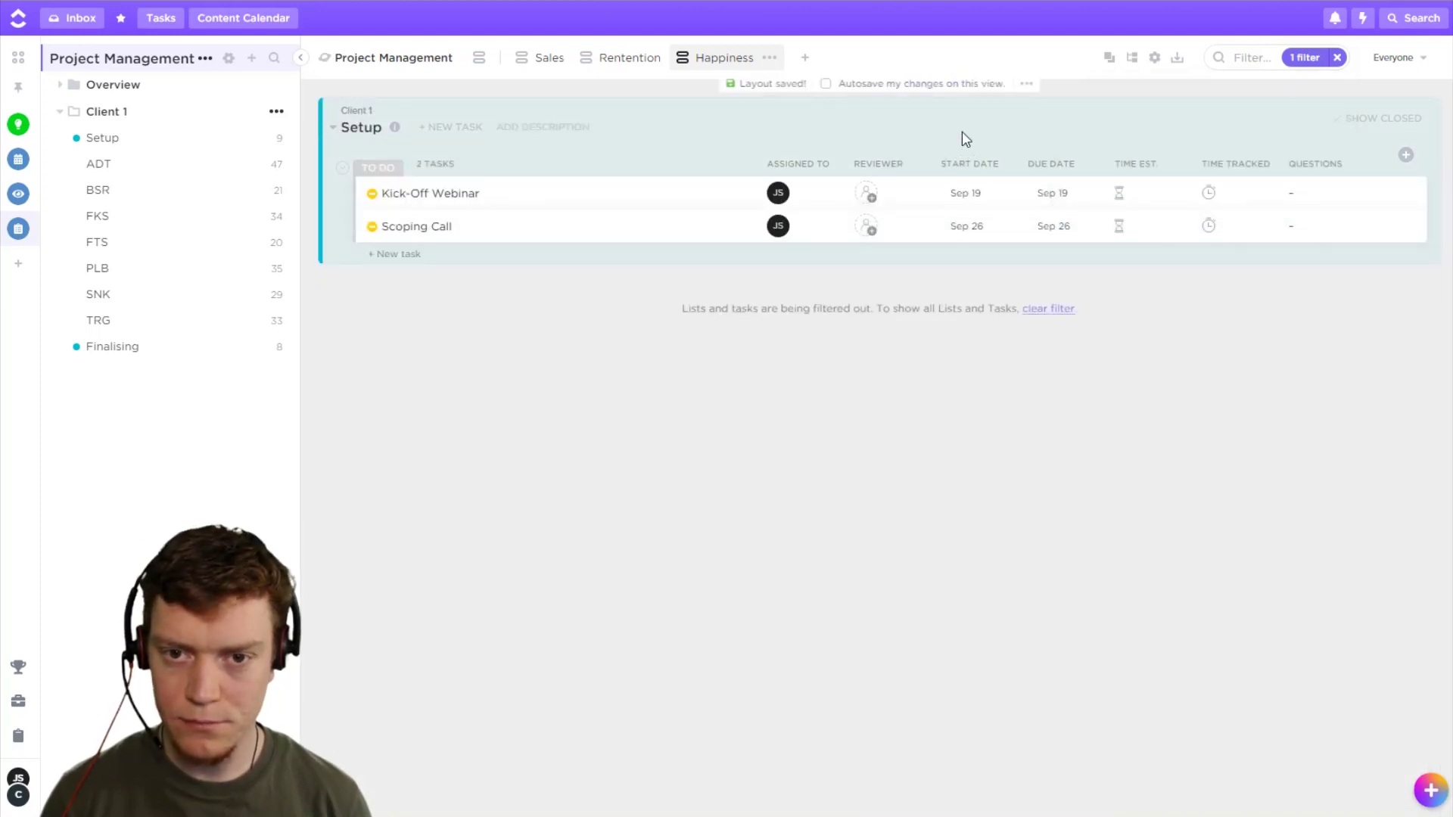
Favorite the Sales, Rentention and Happiness views one after another from each view's options
{"action": "left_click", "coordinate": [540, 64]}
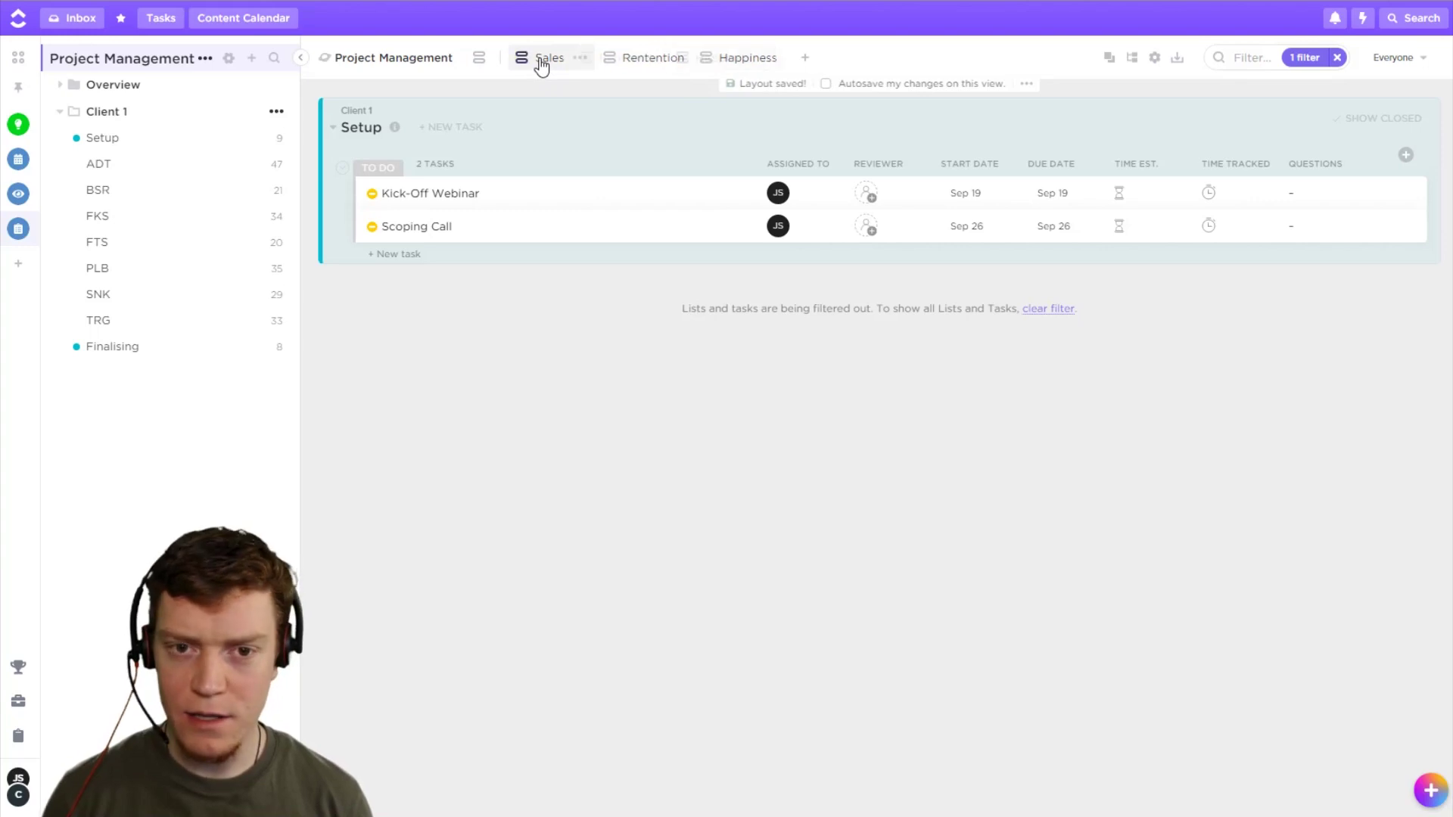
{"action": "left_click", "coordinate": [581, 61]}
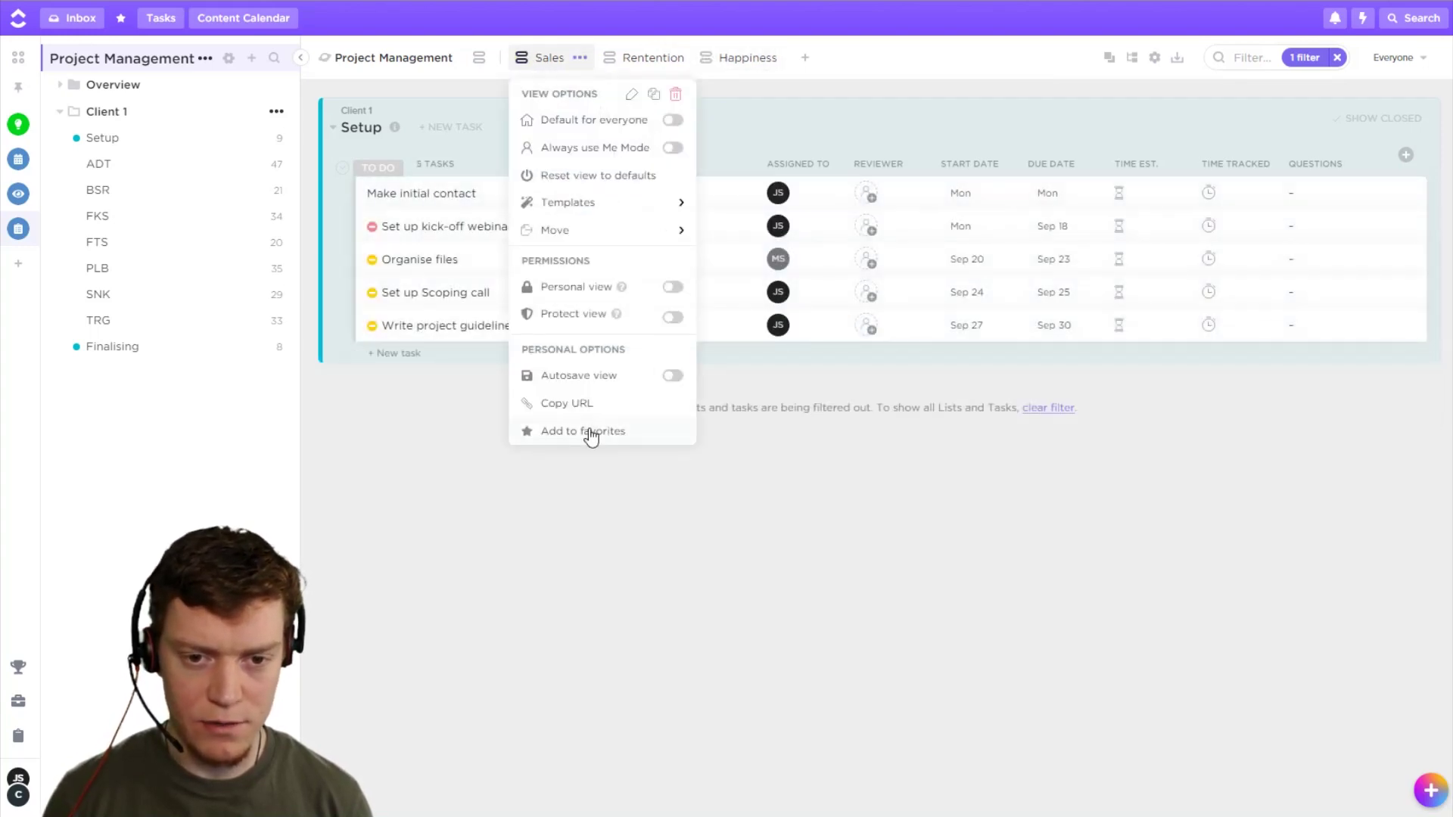
{"action": "left_click", "coordinate": [591, 437]}
{"action": "left_click", "coordinate": [576, 220]}
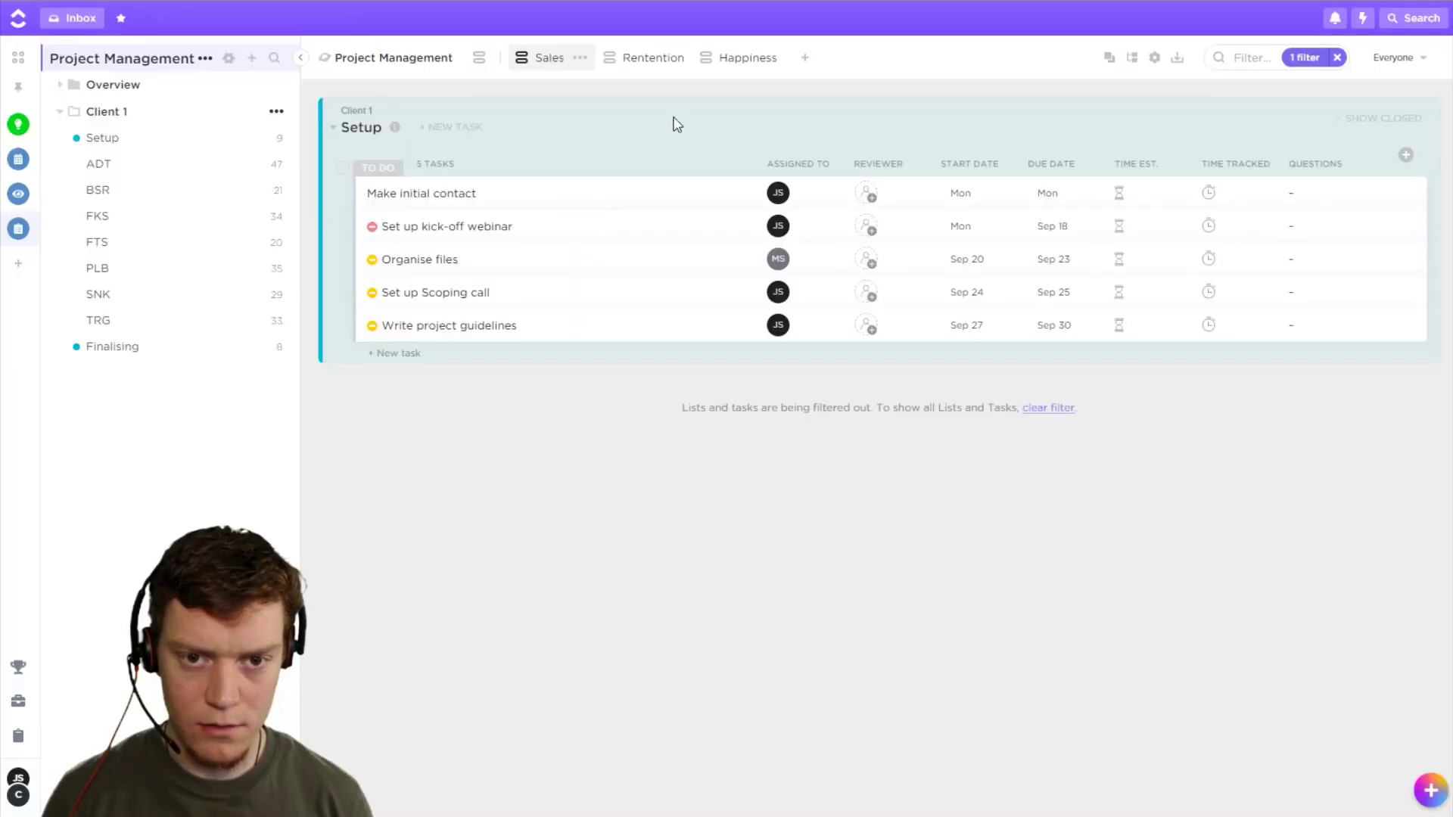
{"action": "left_click", "coordinate": [678, 62]}
{"action": "left_click", "coordinate": [676, 58]}
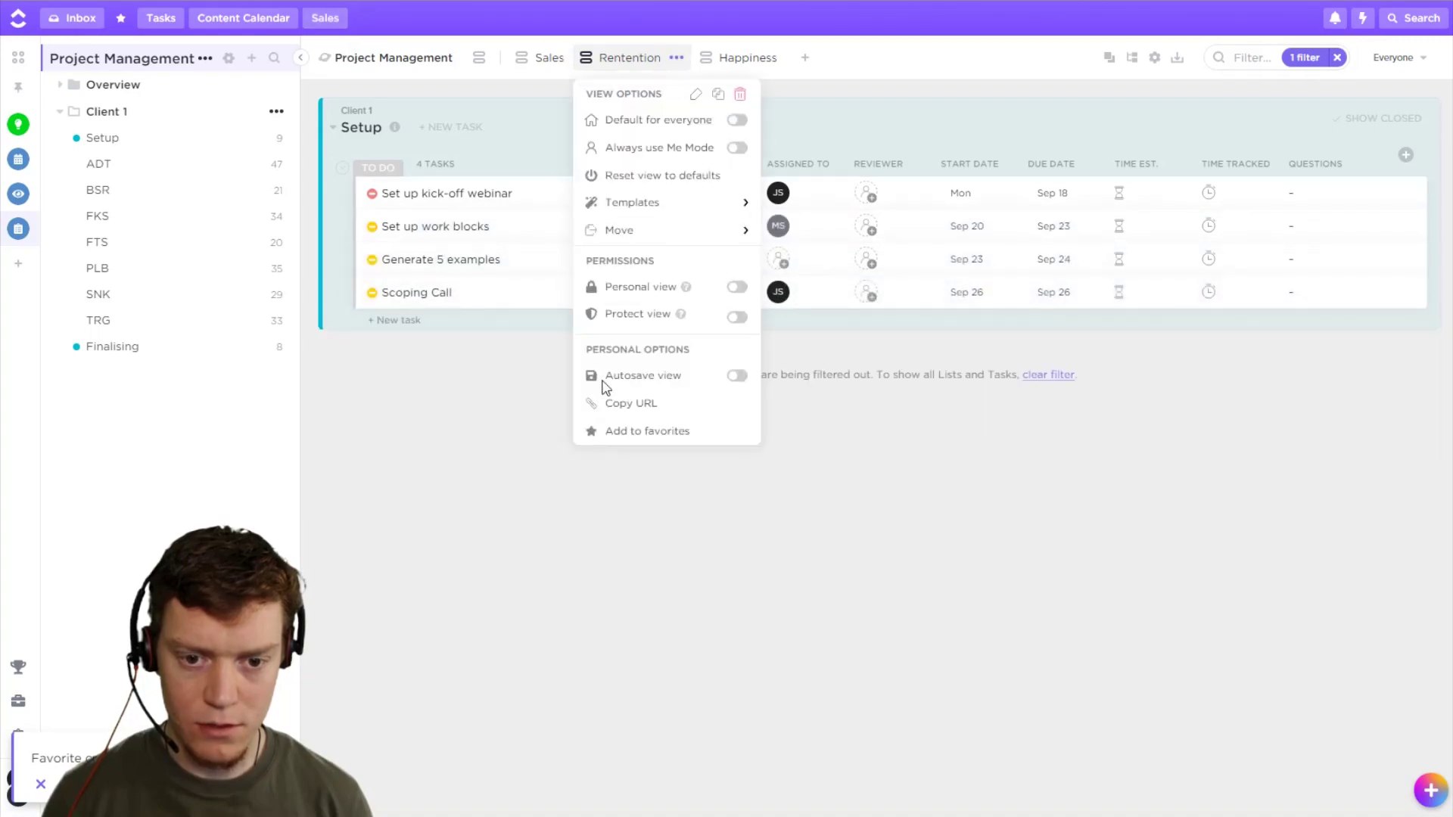
{"action": "left_click", "coordinate": [616, 428]}
{"action": "left_click", "coordinate": [587, 234]}
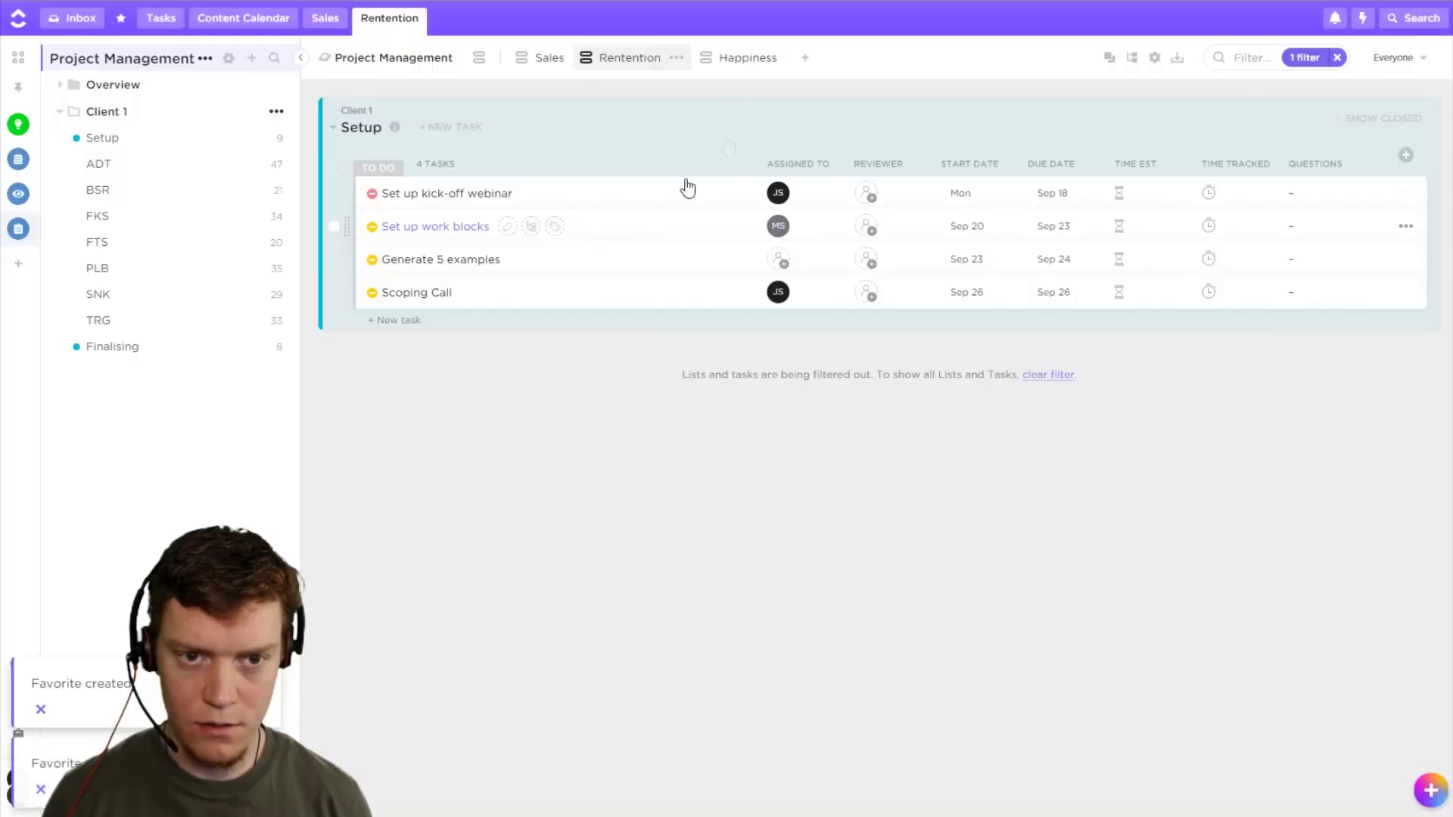
{"action": "left_click", "coordinate": [738, 59]}
{"action": "left_click", "coordinate": [770, 59]}
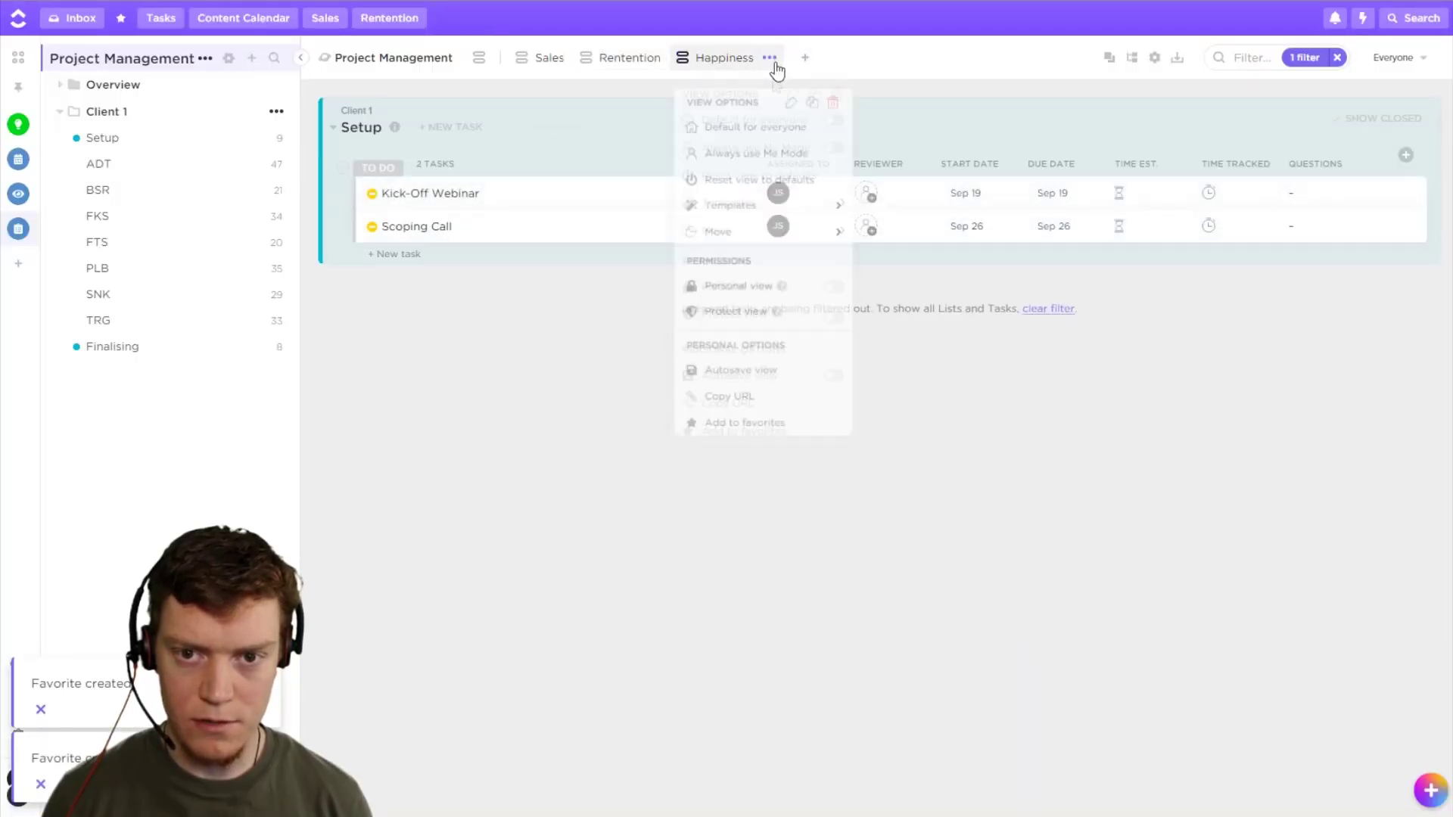
{"action": "left_click", "coordinate": [718, 425]}
{"action": "left_click", "coordinate": [596, 231]}
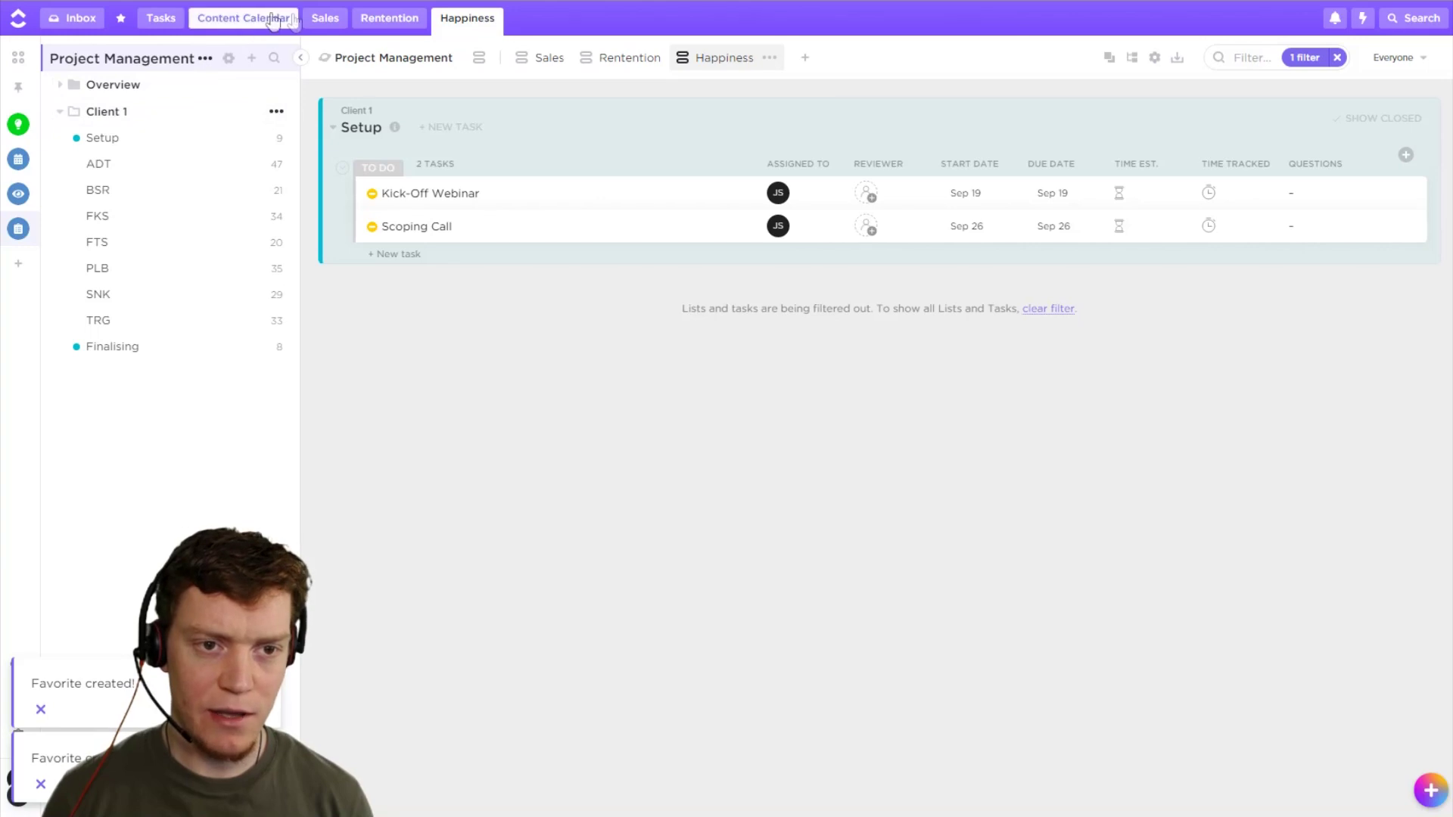
Cycle through the Sales, Rentention and Happiness favorites, ending on the Sales view
{"action": "left_click", "coordinate": [325, 18]}
{"action": "left_click", "coordinate": [401, 18]}
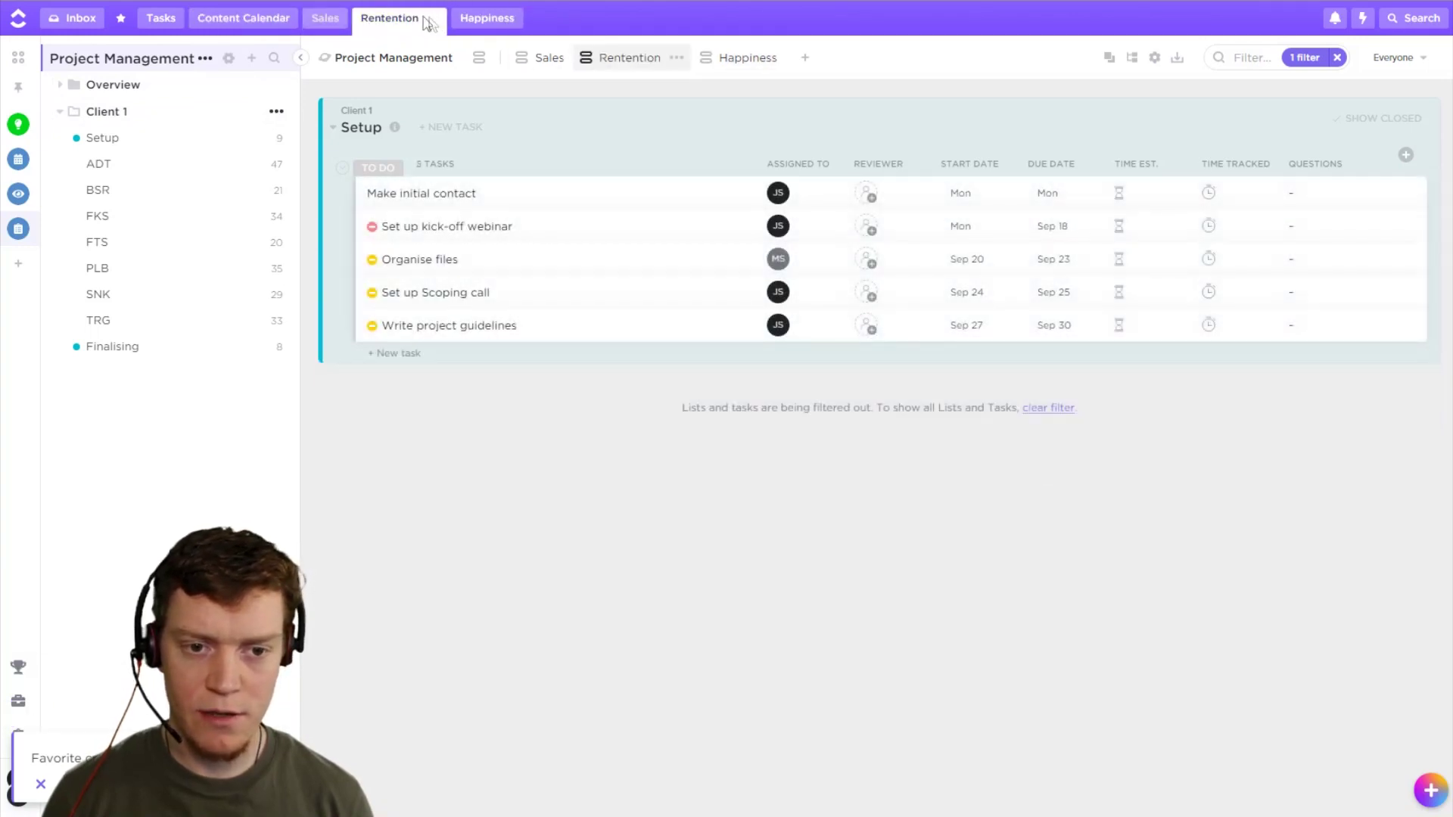
{"action": "left_click", "coordinate": [485, 21]}
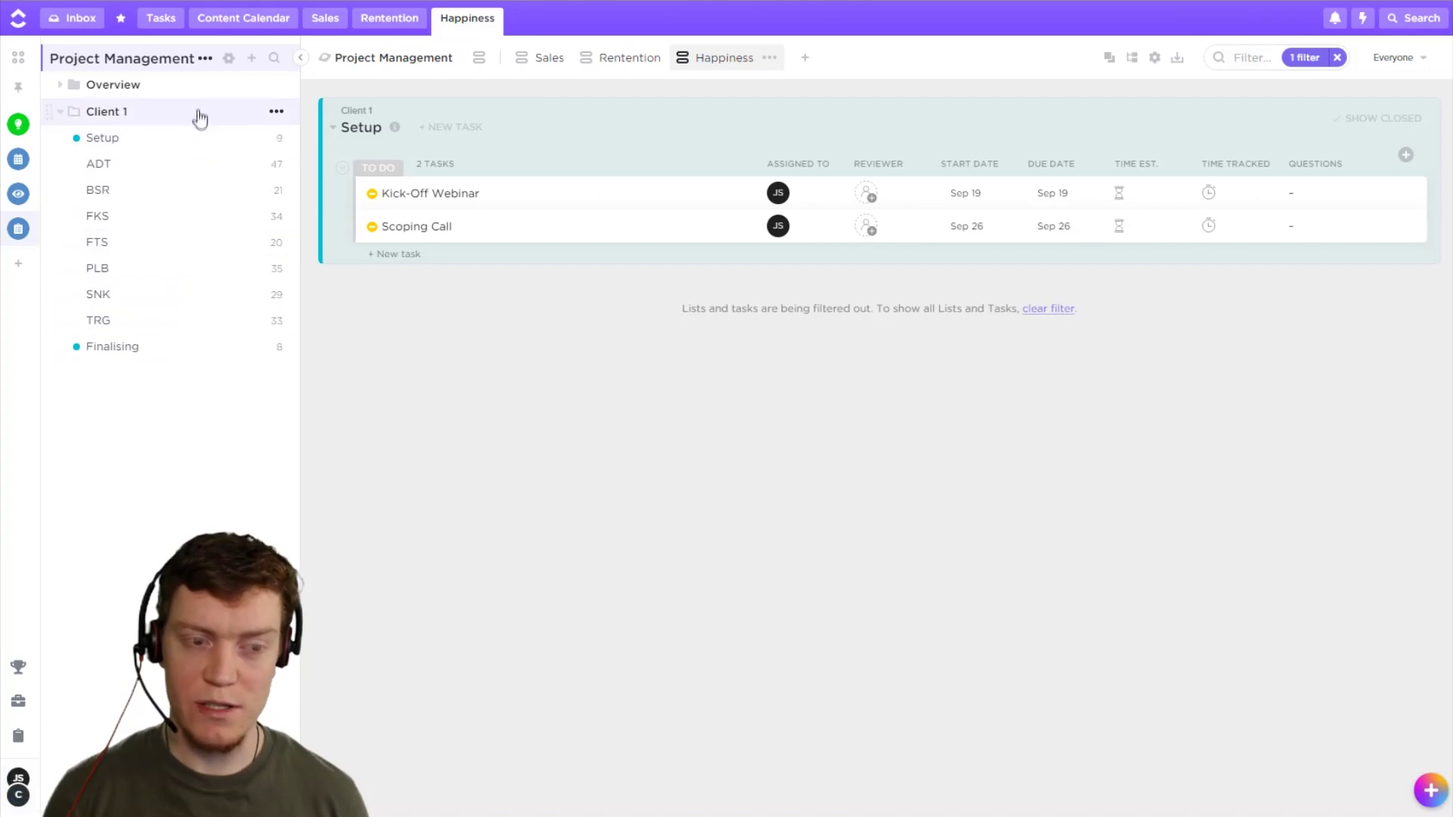
{"action": "left_click", "coordinate": [389, 20]}
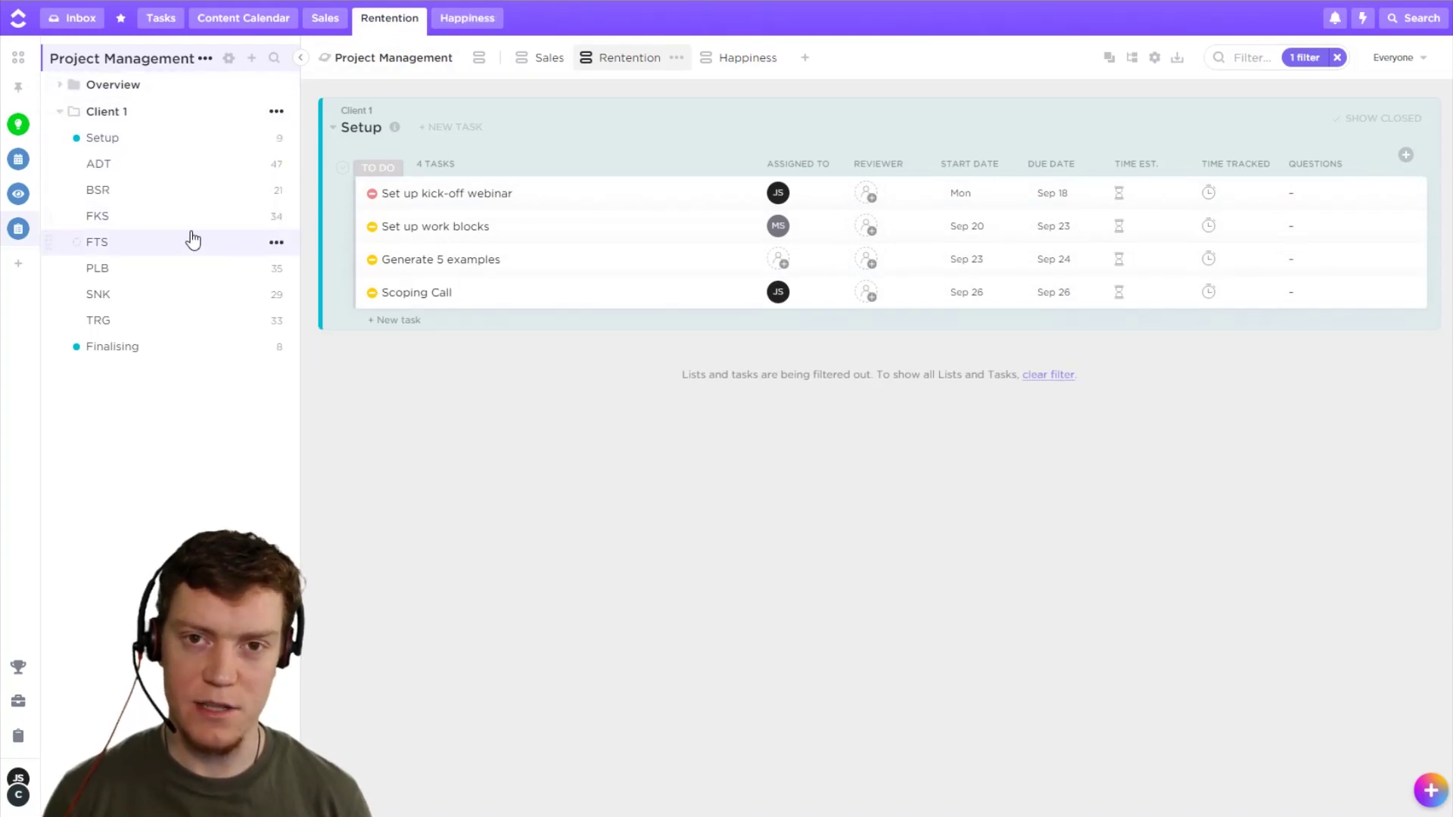
{"action": "left_click", "coordinate": [322, 25]}
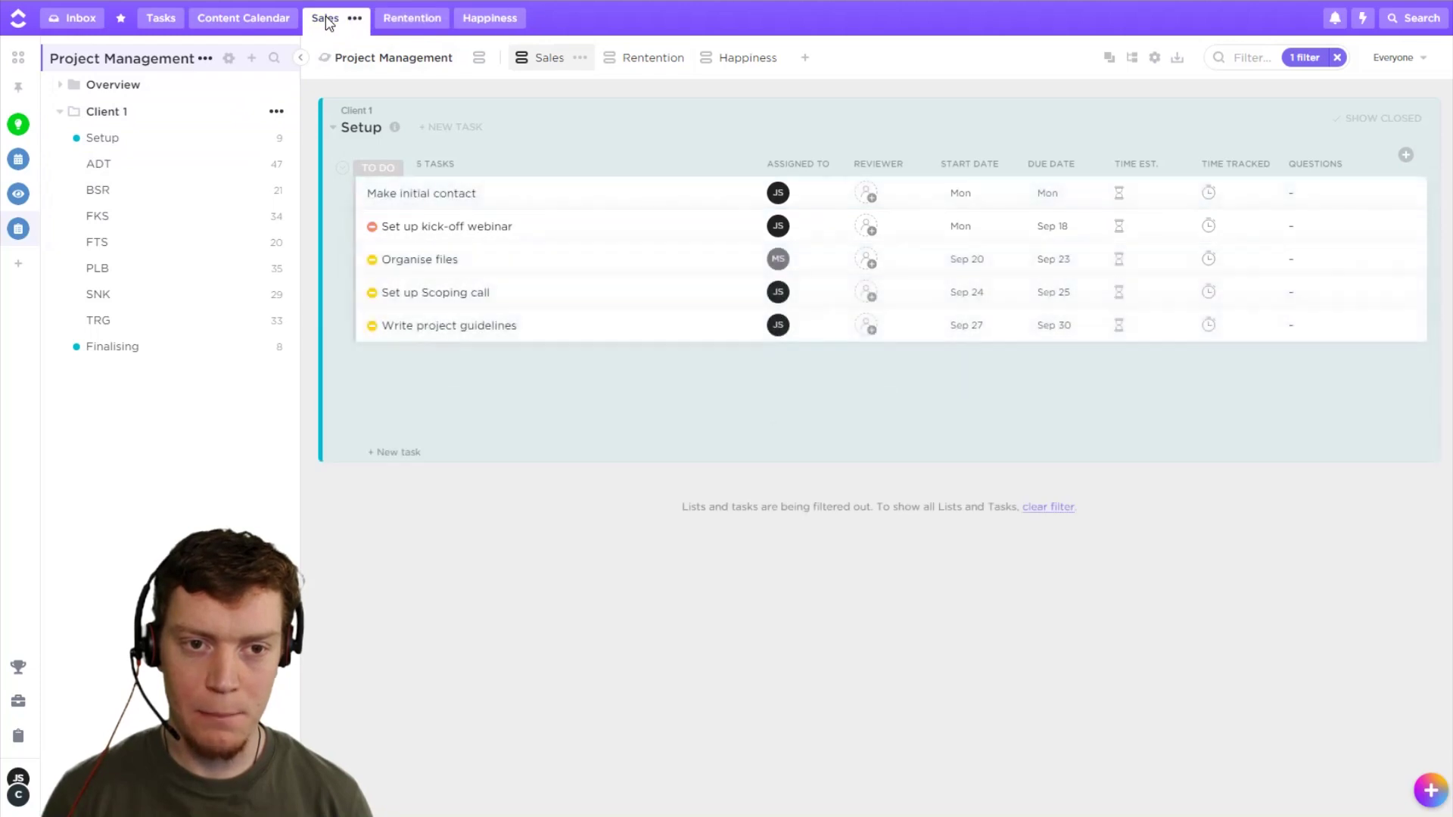